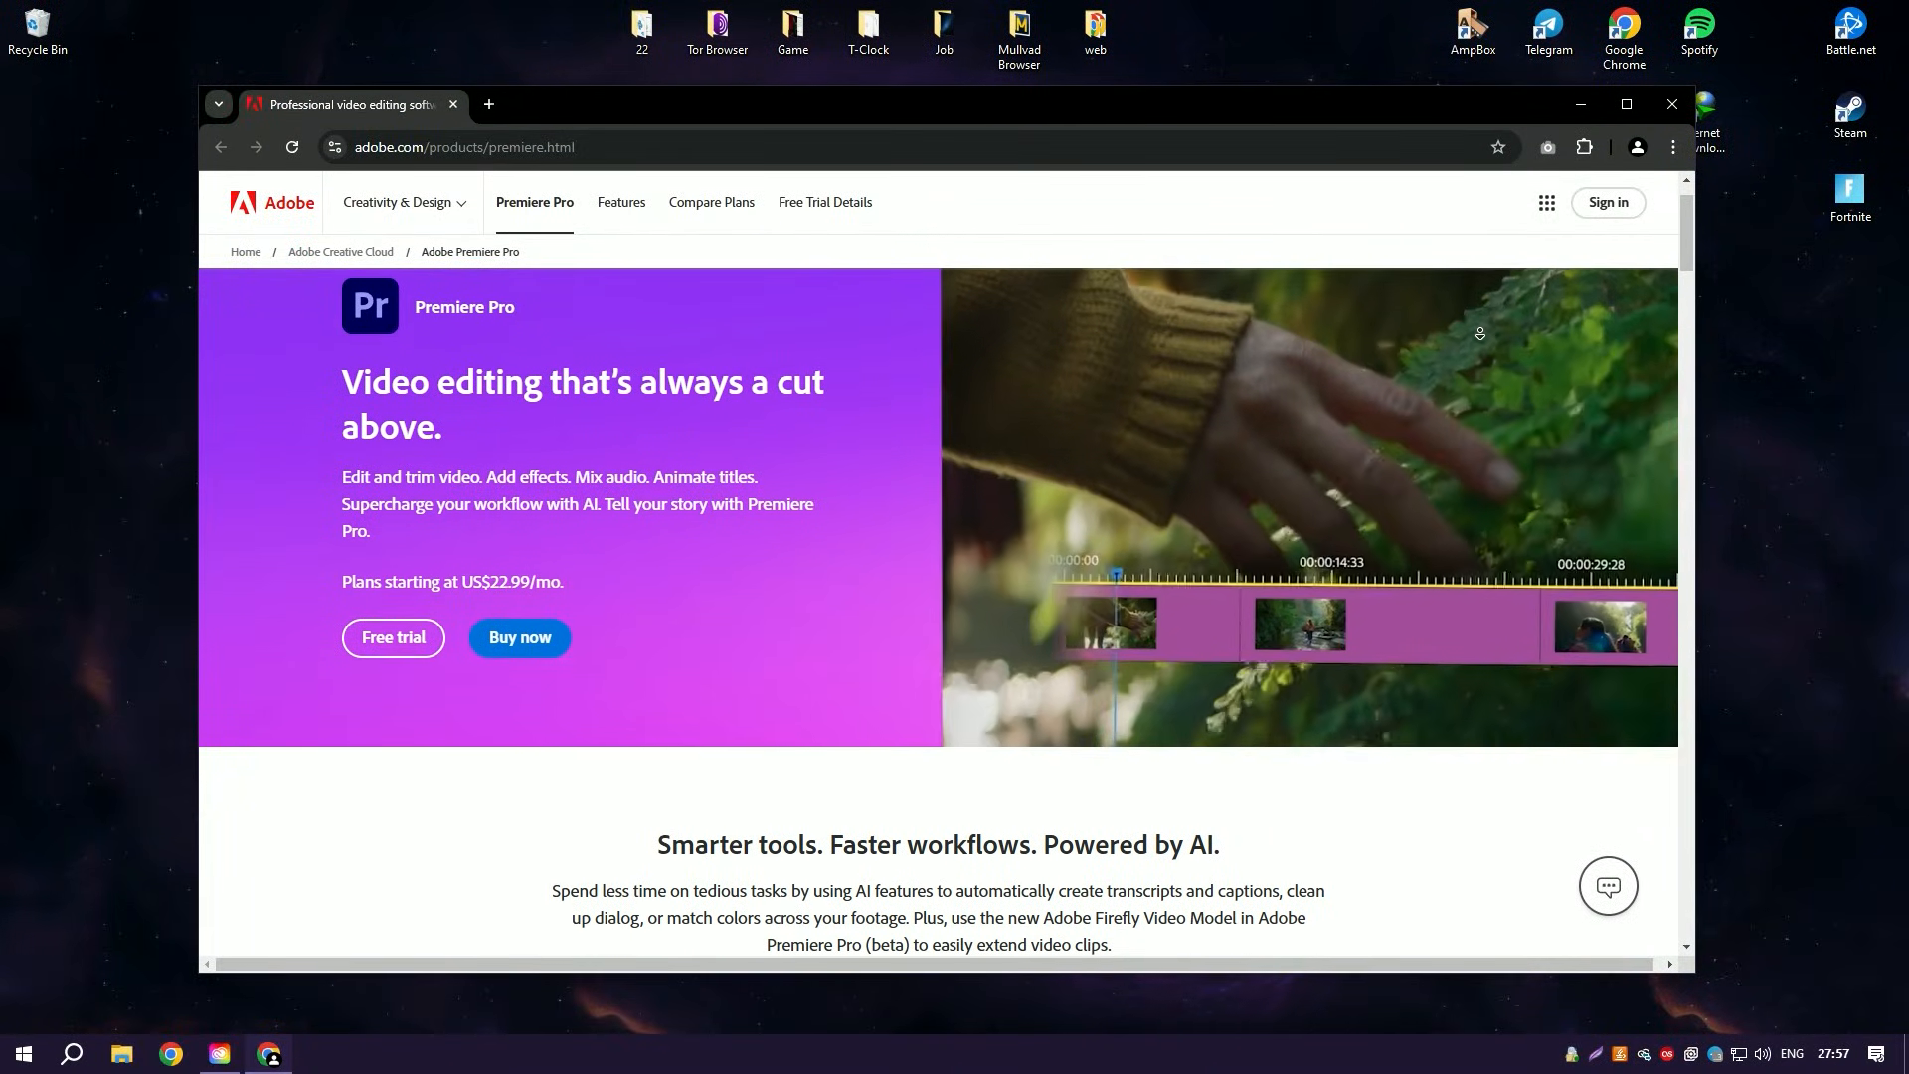
{"action": "scroll", "coordinate": [1479, 333], "scroll_direction": "down", "scroll_amount": 1}
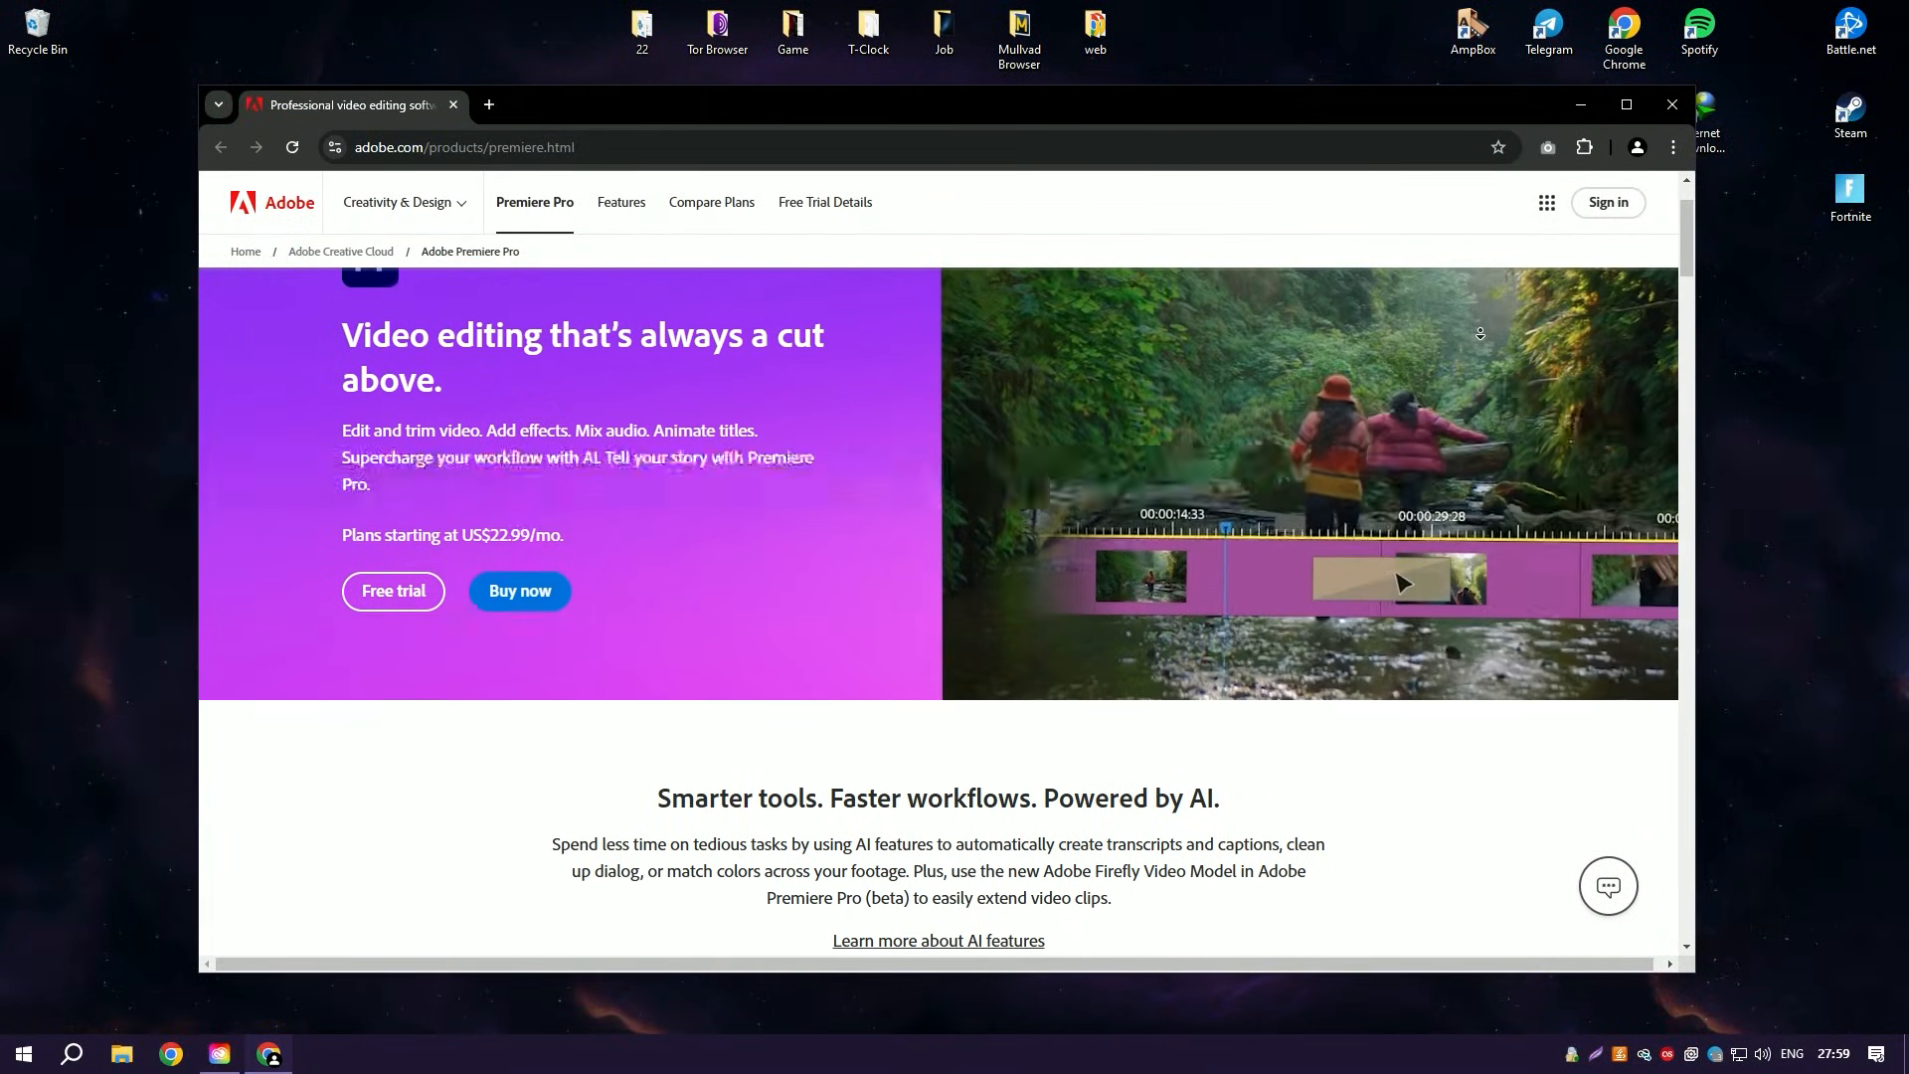
{"action": "scroll", "coordinate": [1479, 333], "scroll_direction": "down", "scroll_amount": 1}
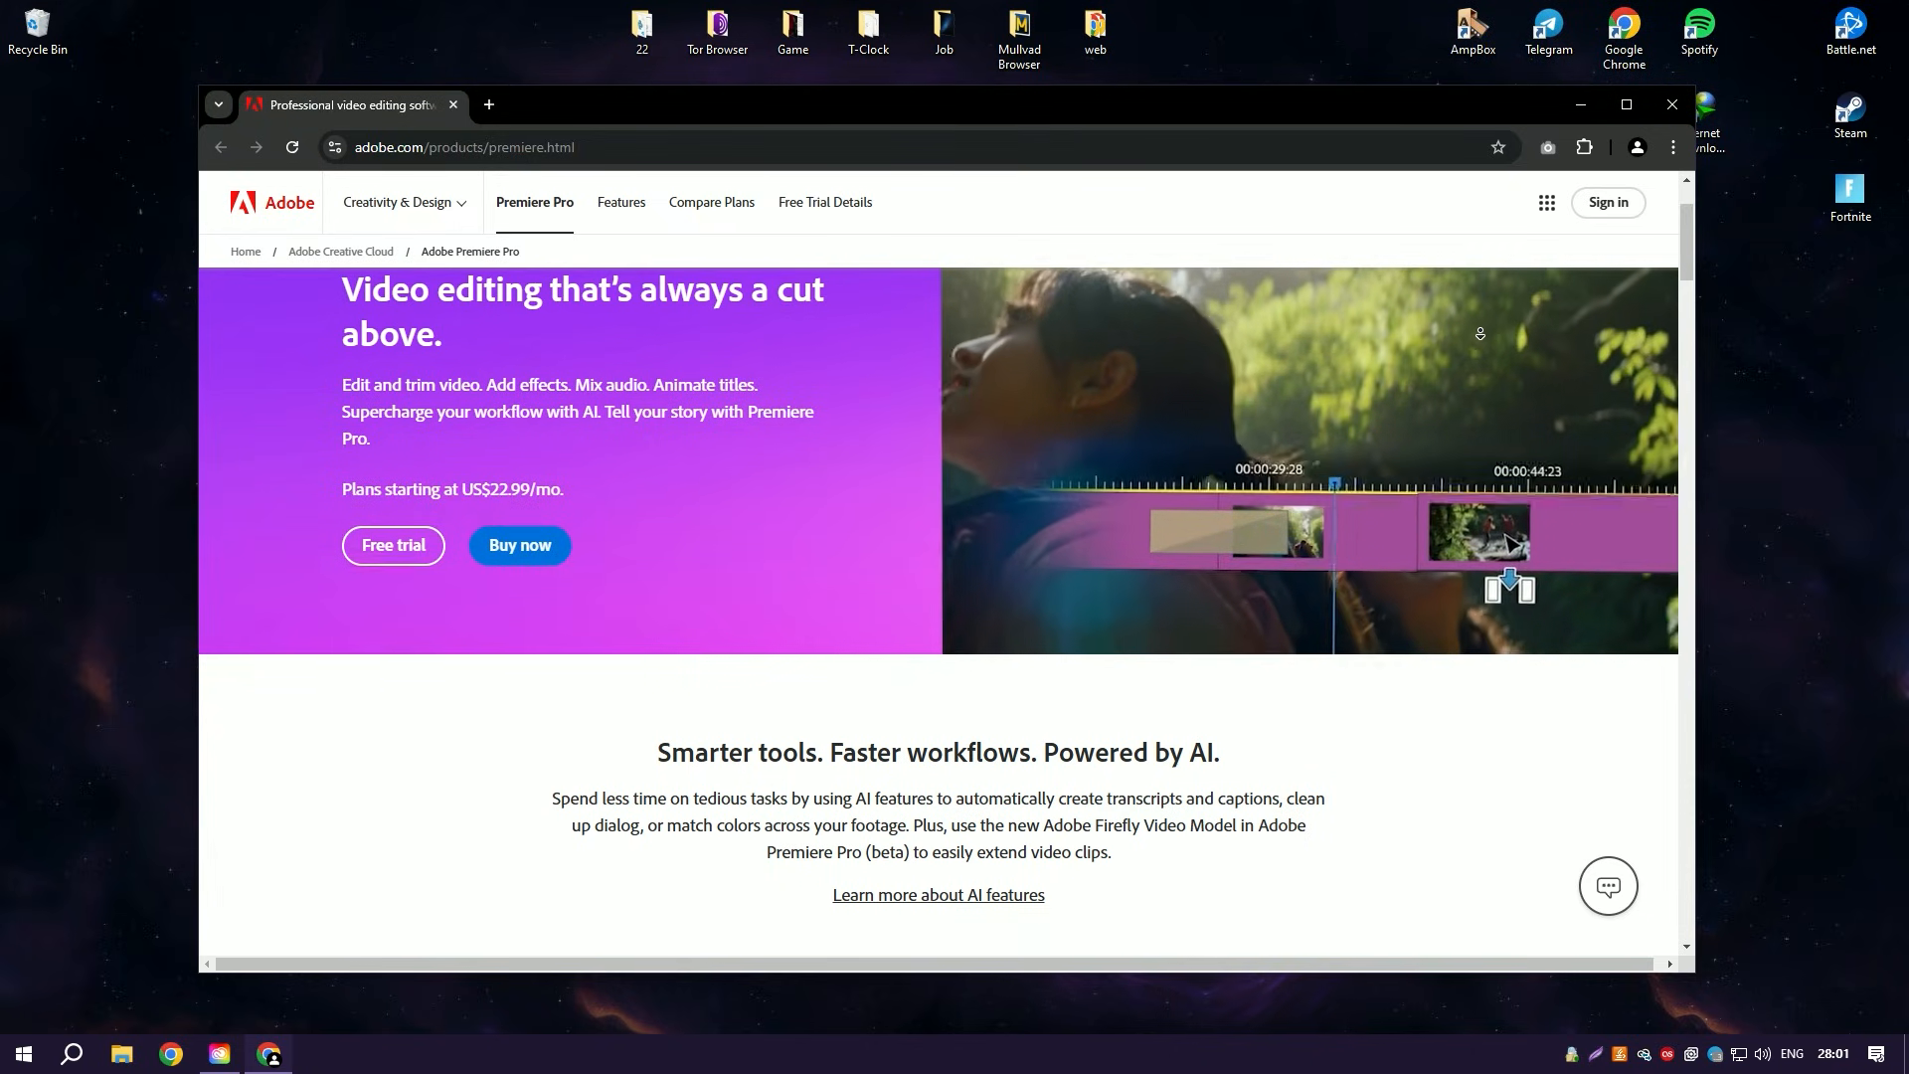
{"action": "scroll", "coordinate": [1479, 332], "scroll_direction": "down", "scroll_amount": 1}
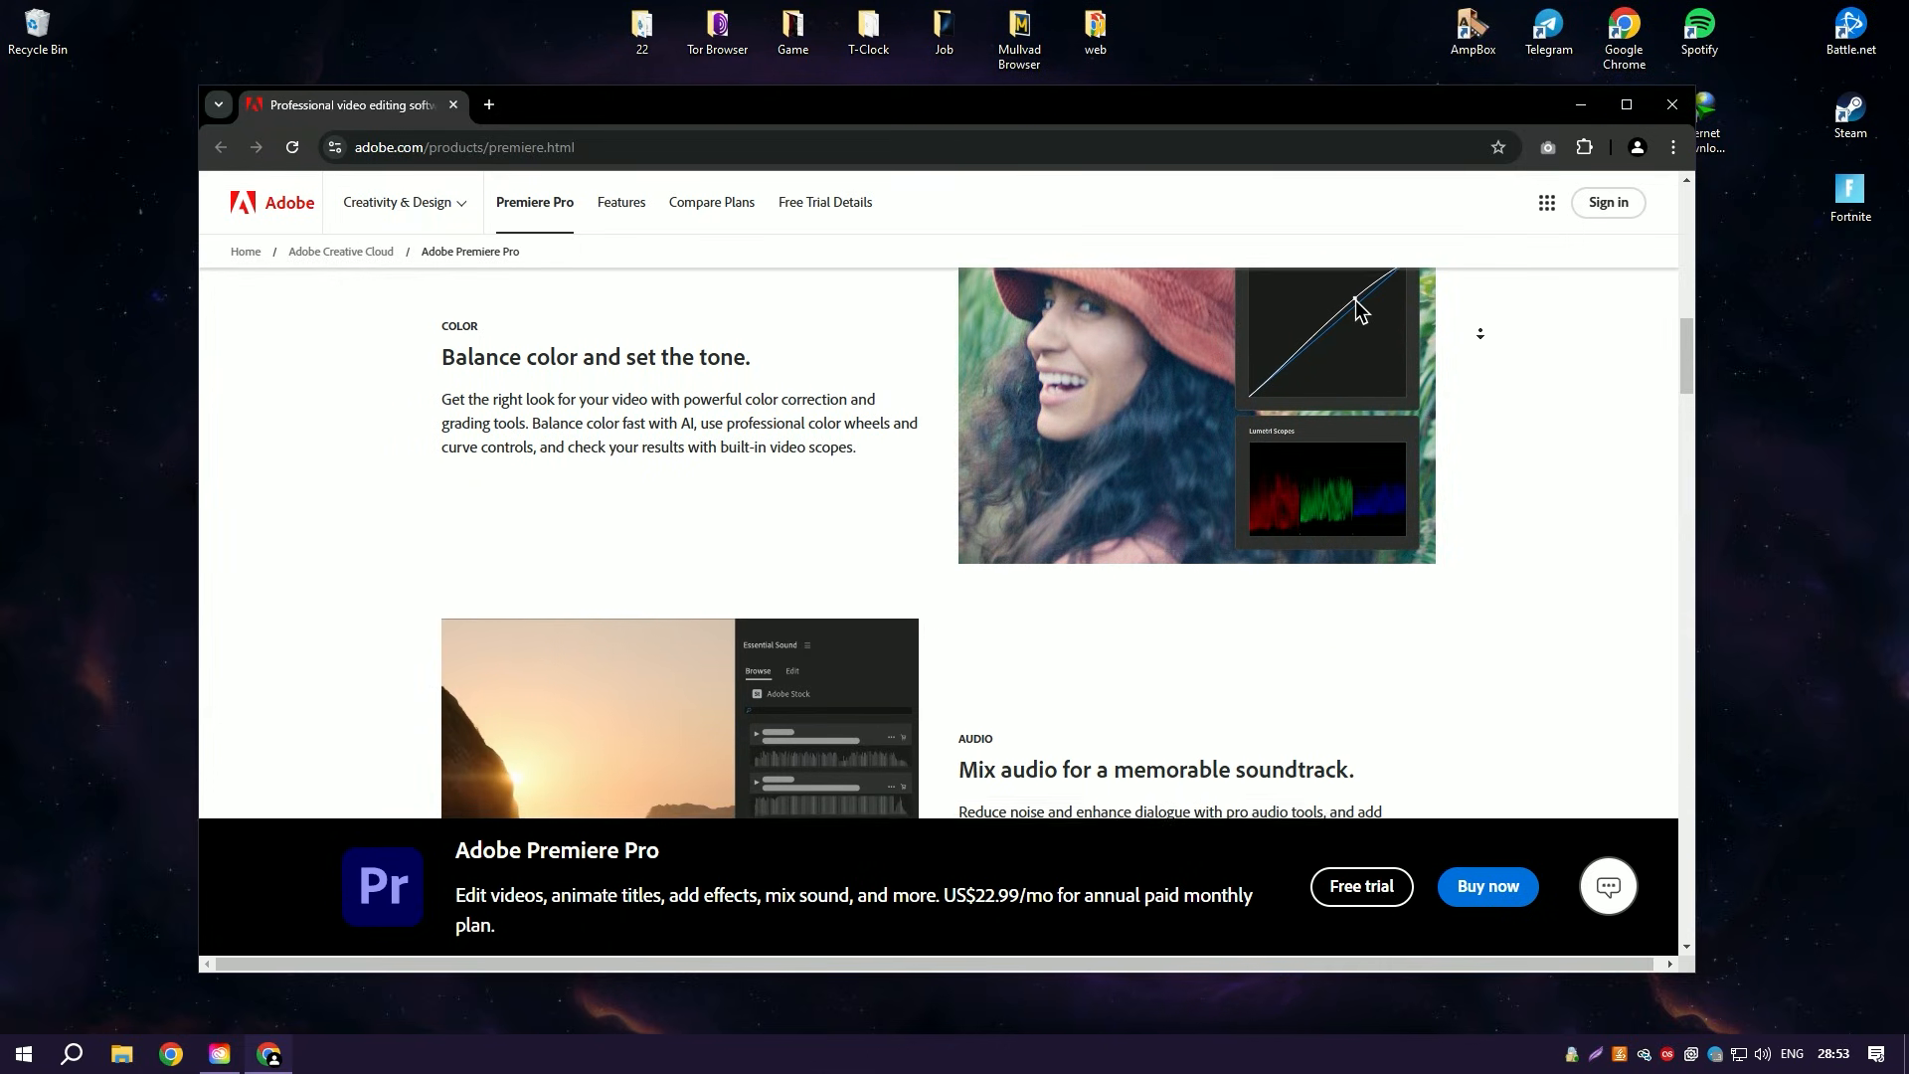
- Stop the autoscroll on the Premiere Pro product page
{"action": "middle_click", "coordinate": [1479, 335]}
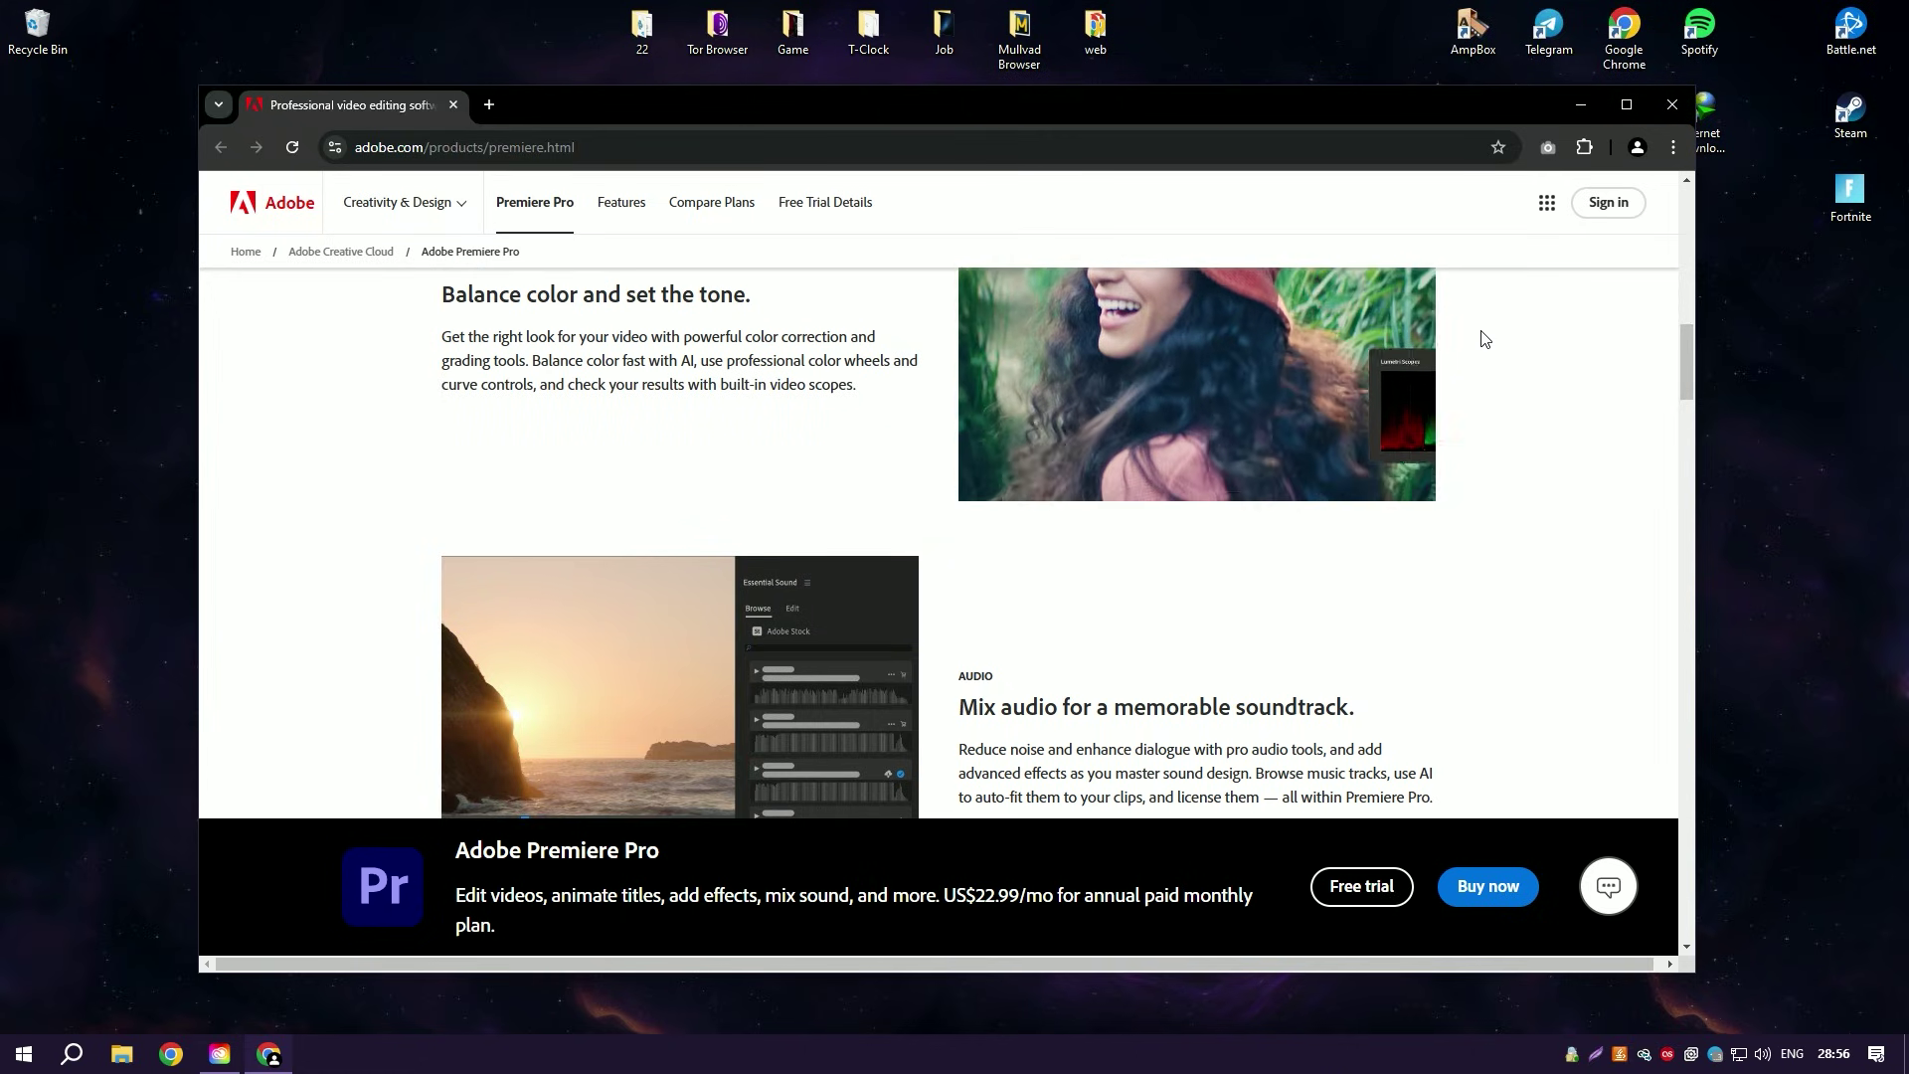
- Close Chrome and move the Example archive to the desktop's right edge
{"action": "left_click", "coordinate": [1671, 108]}
{"action": "mouse_move", "coordinate": [854, 365]}
{"action": "left_mouse_down"}
{"action": "mouse_move", "coordinate": [1130, 618]}
{"action": "mouse_move", "coordinate": [750, 308]}
{"action": "left_mouse_up"}
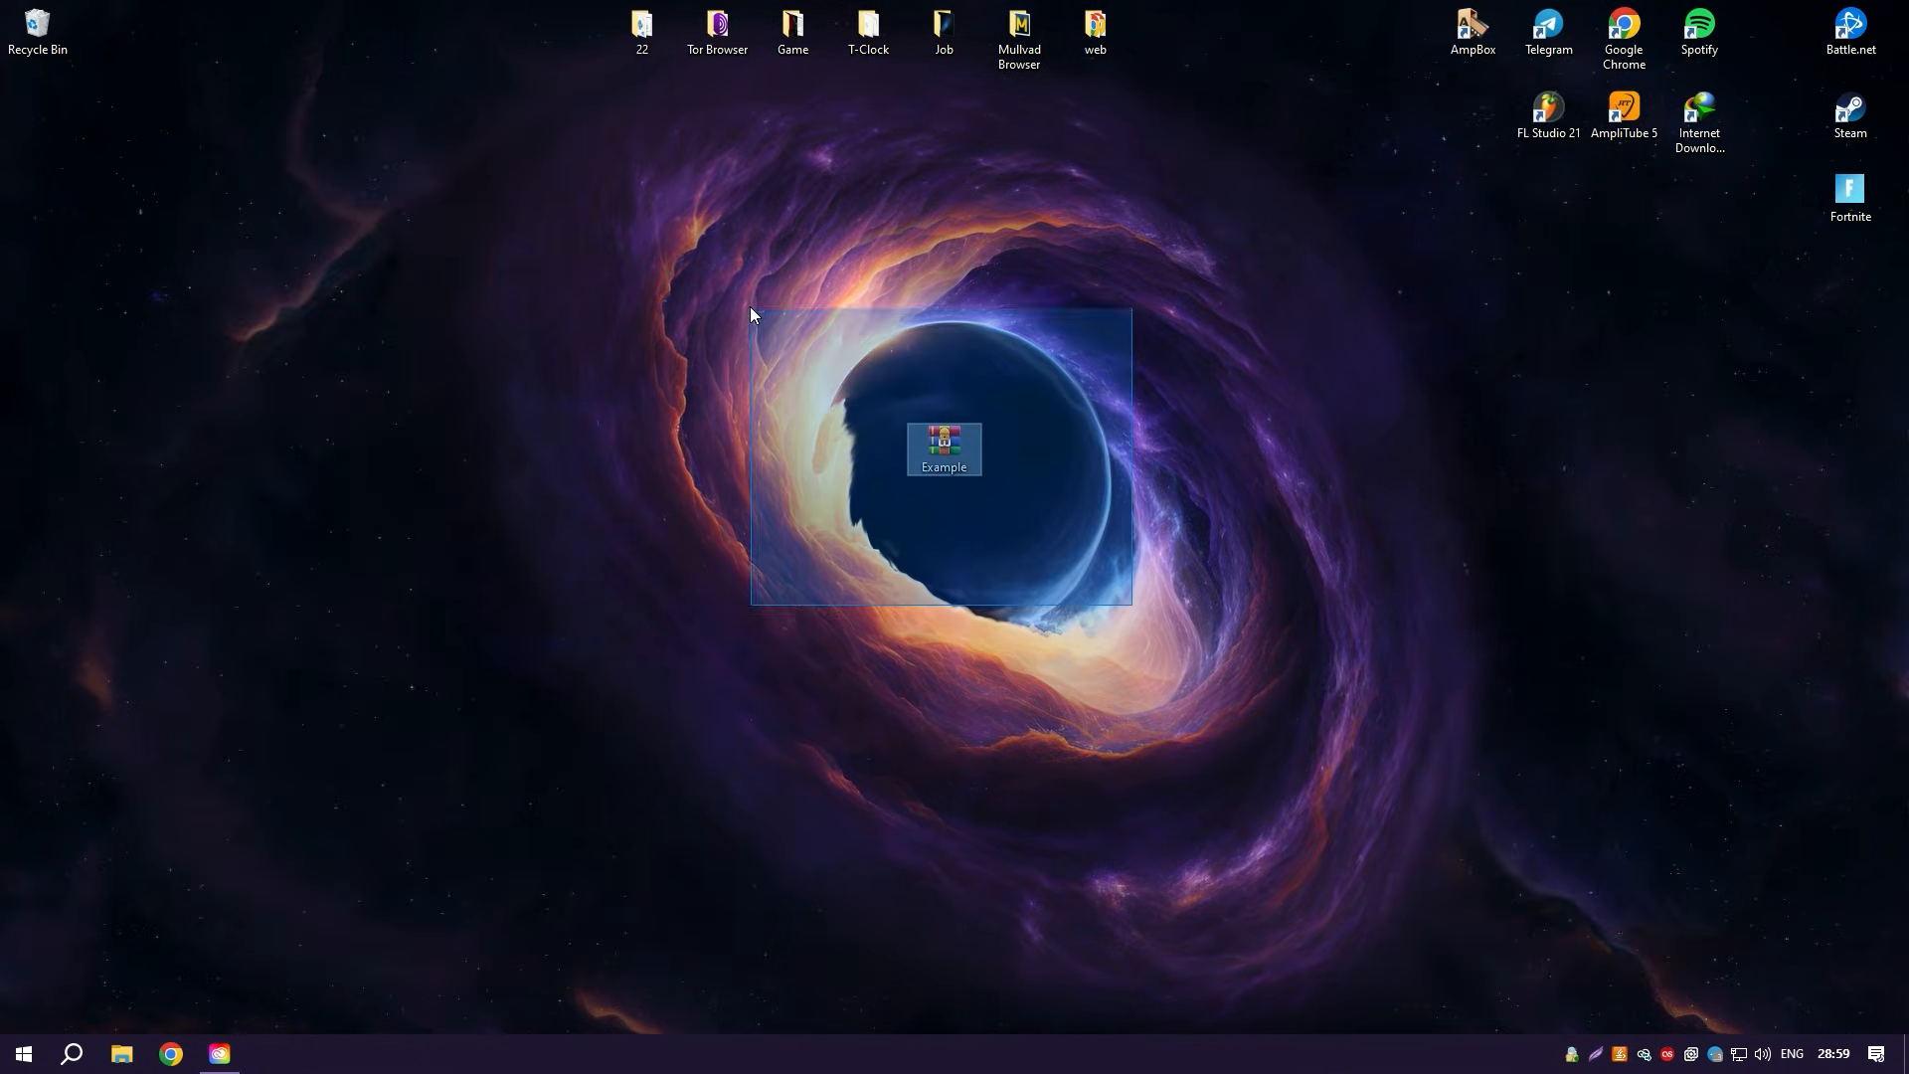
{"action": "left_click_drag", "start_coordinate": [943, 443], "coordinate": [1737, 455]}
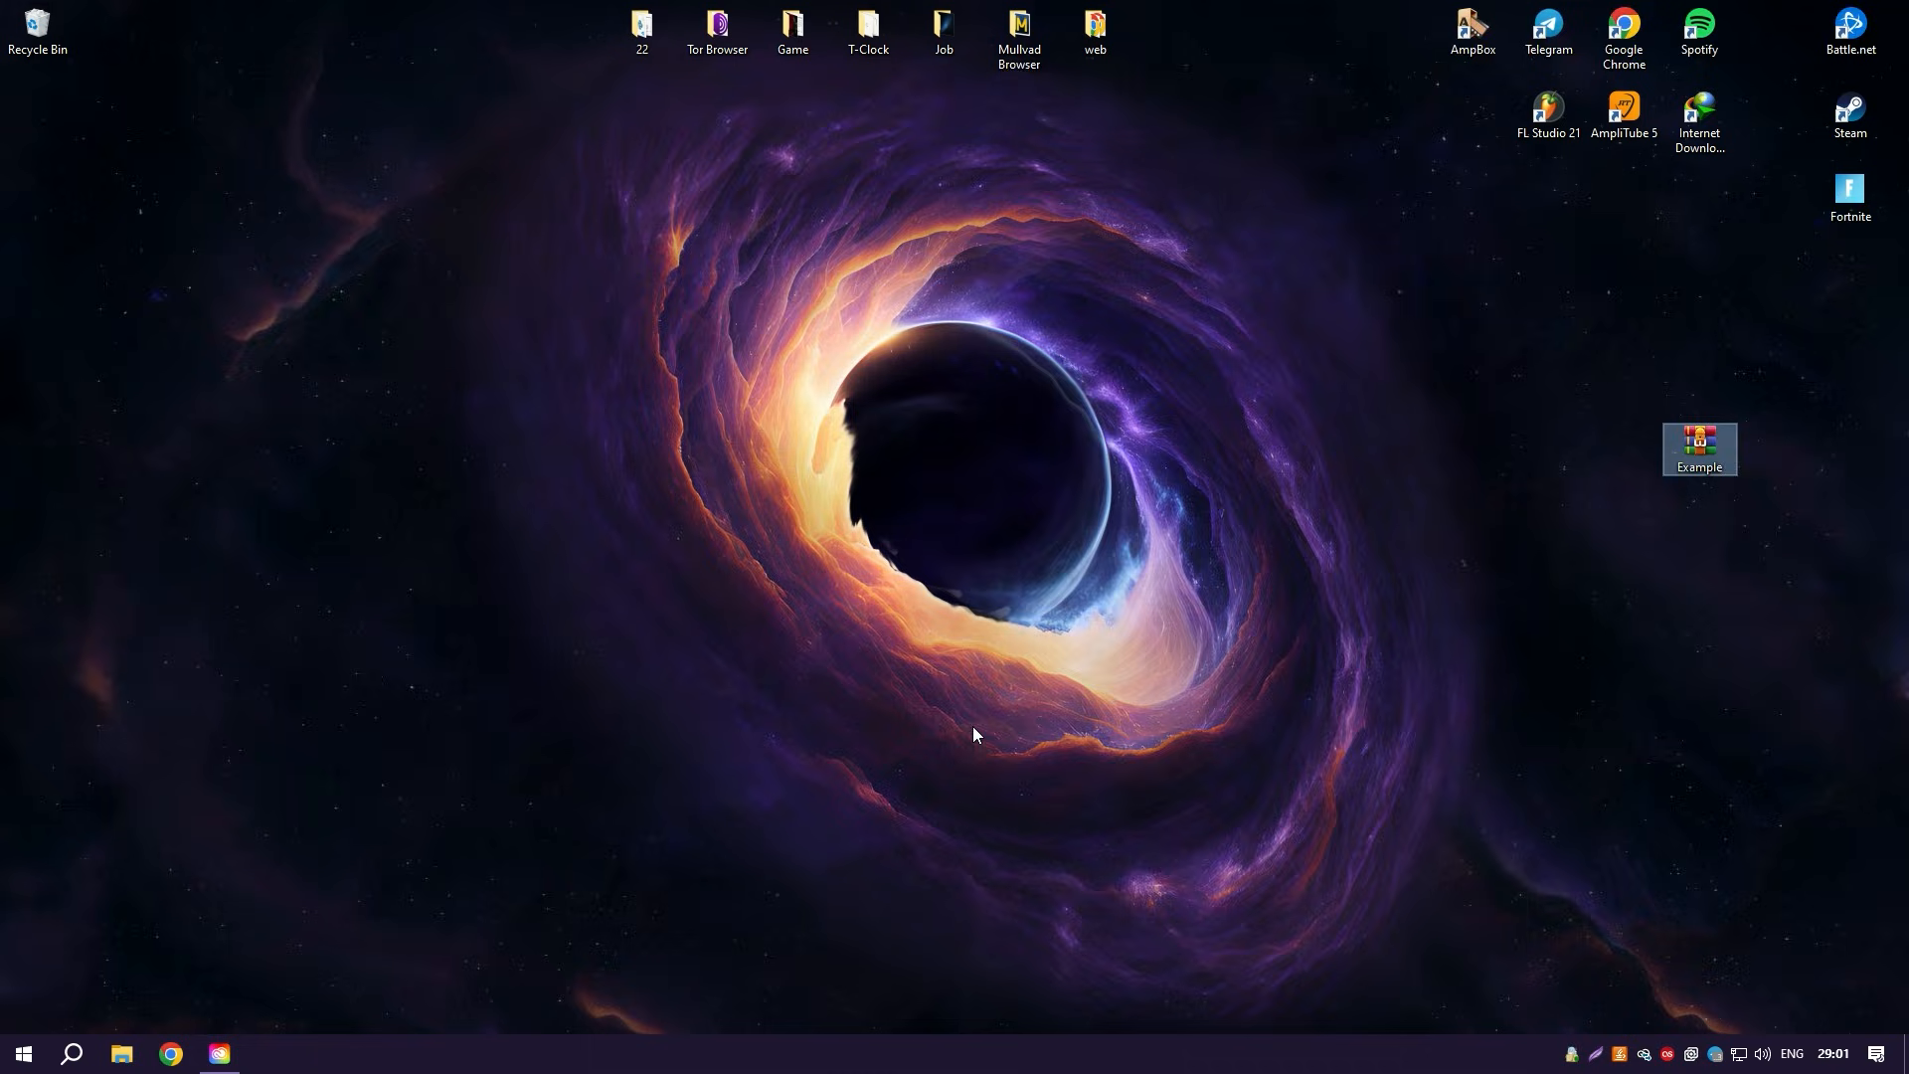
{"action": "left_click", "coordinate": [220, 1054]}
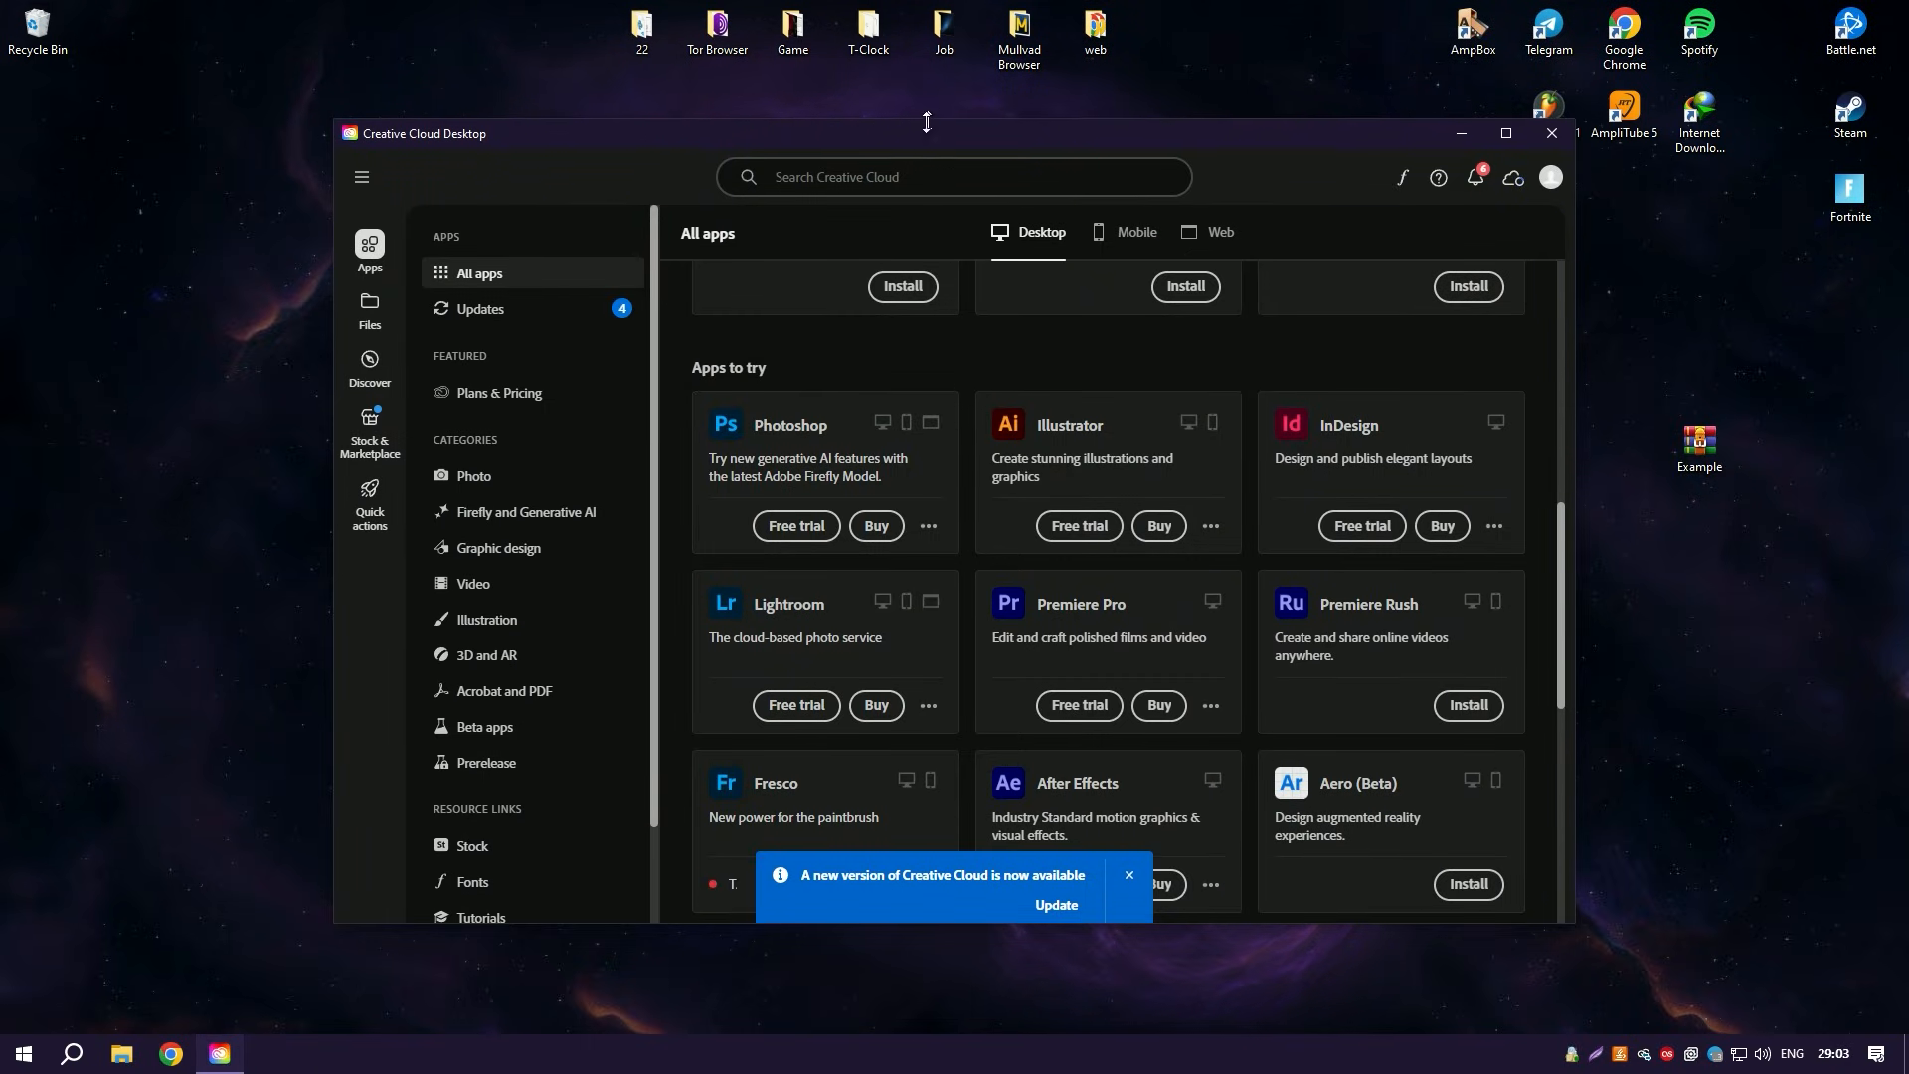
{"action": "left_click_drag", "start_coordinate": [993, 133], "coordinate": [885, 140]}
{"action": "scroll", "coordinate": [1003, 454], "scroll_direction": "down", "scroll_amount": 2}
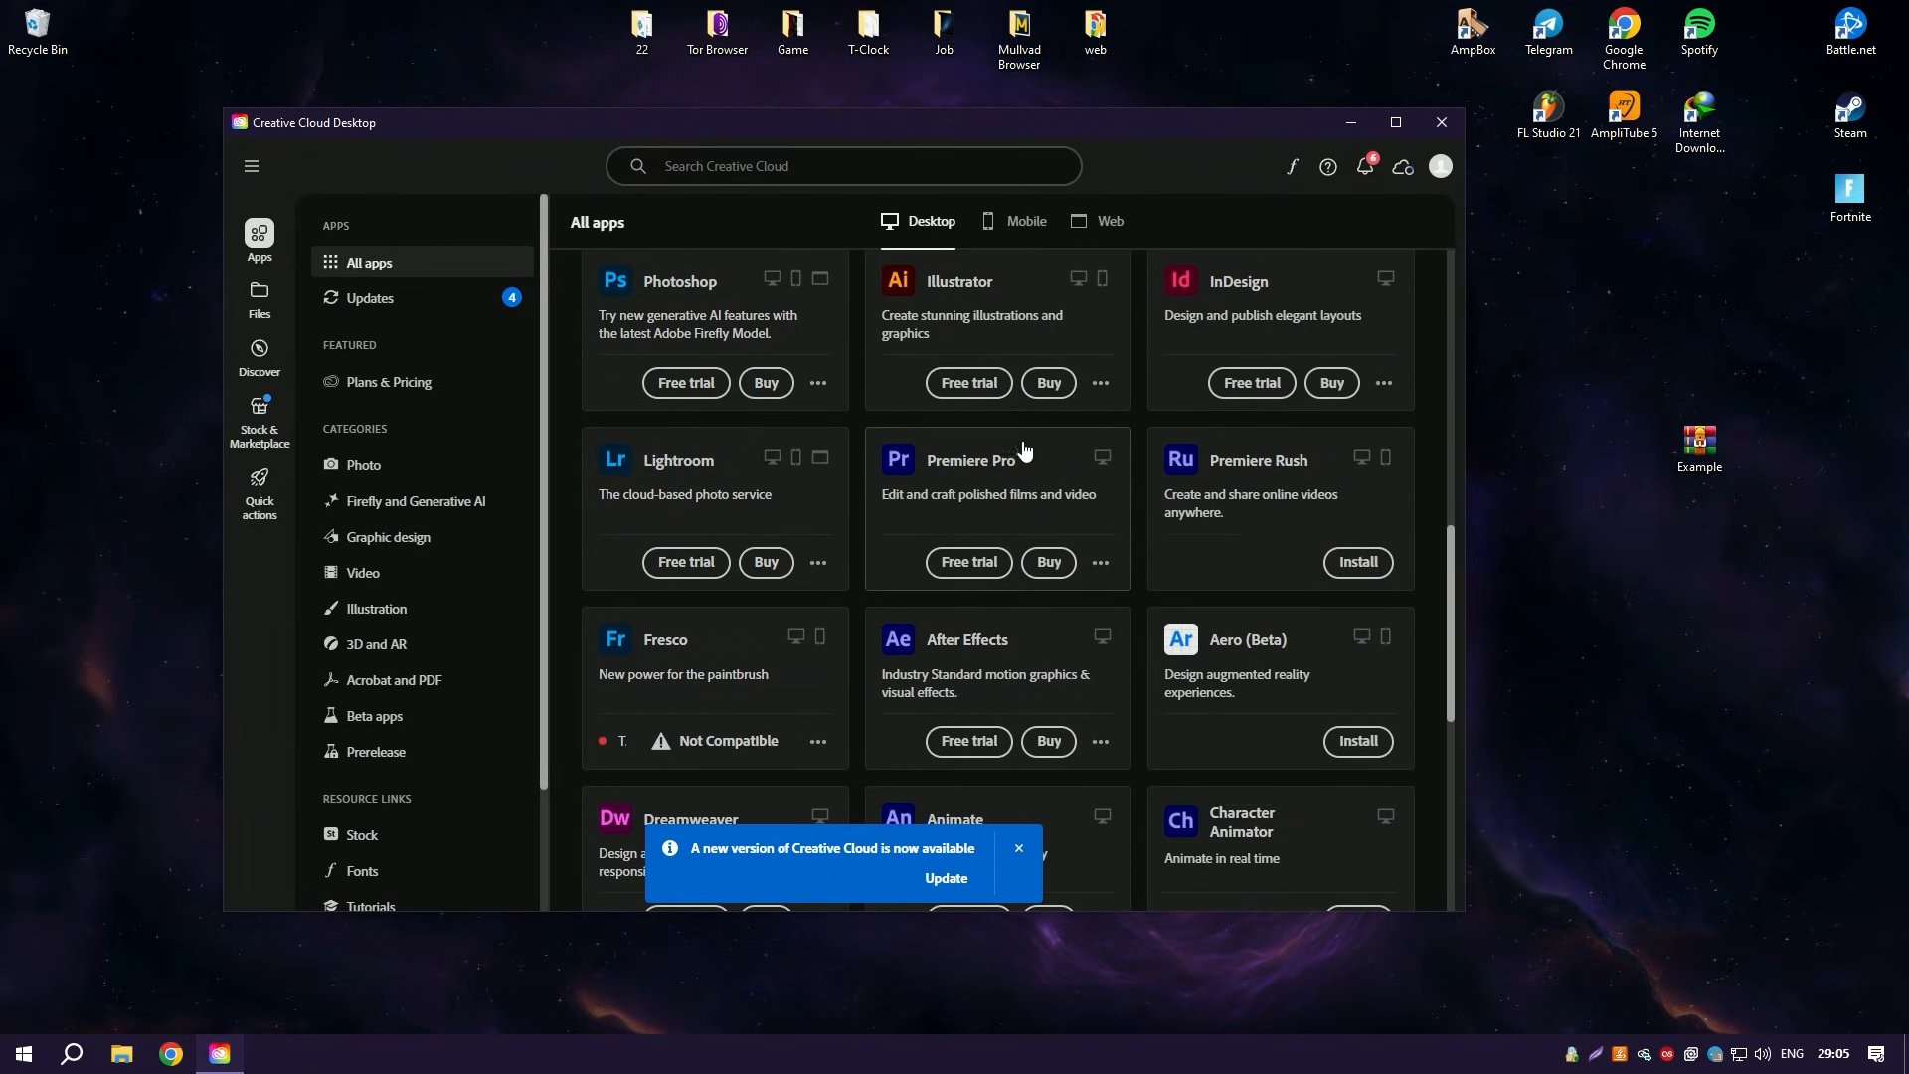
- Extract the Installer folder from Example.rar onto the desktop, confirming the password
{"action": "double_click", "coordinate": [1710, 454]}
{"action": "left_click_drag", "start_coordinate": [373, 422], "coordinate": [927, 423]}
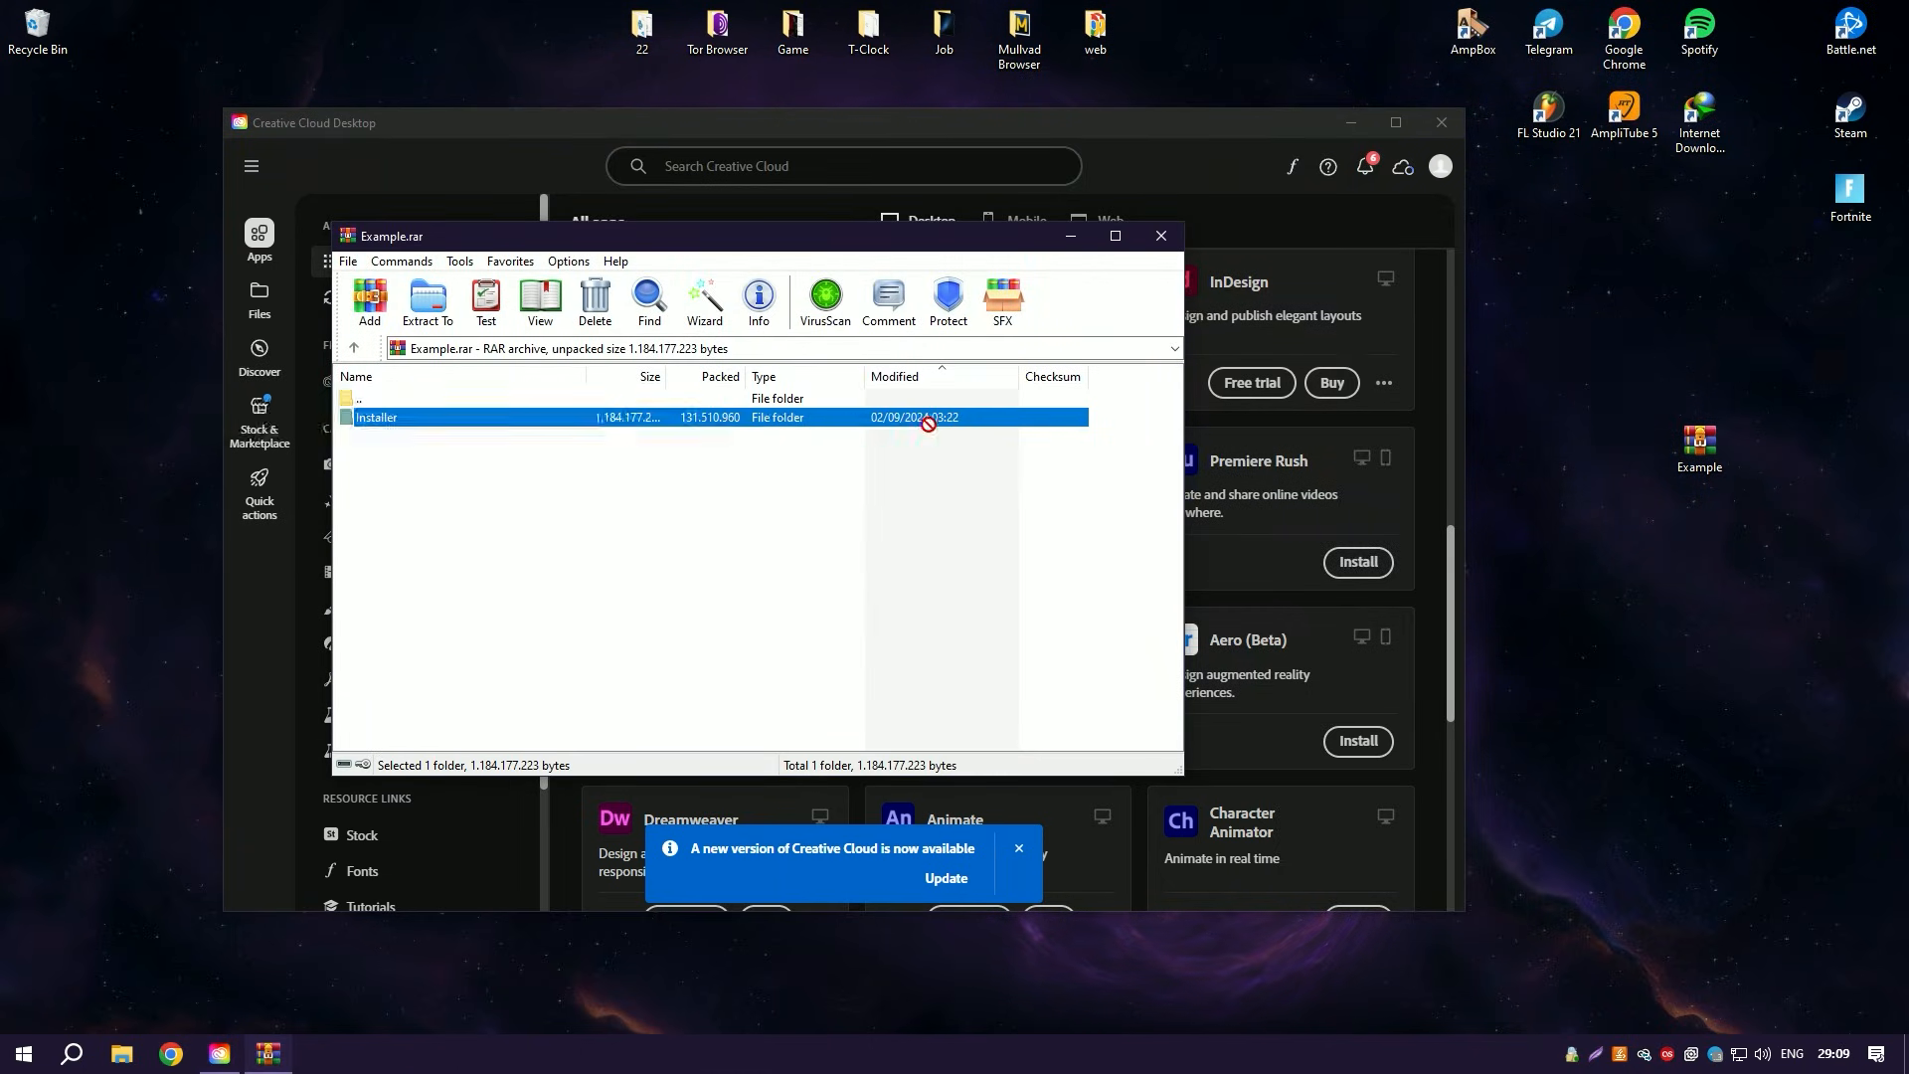
{"action": "left_click_drag", "start_coordinate": [1640, 464], "coordinate": [1633, 449]}
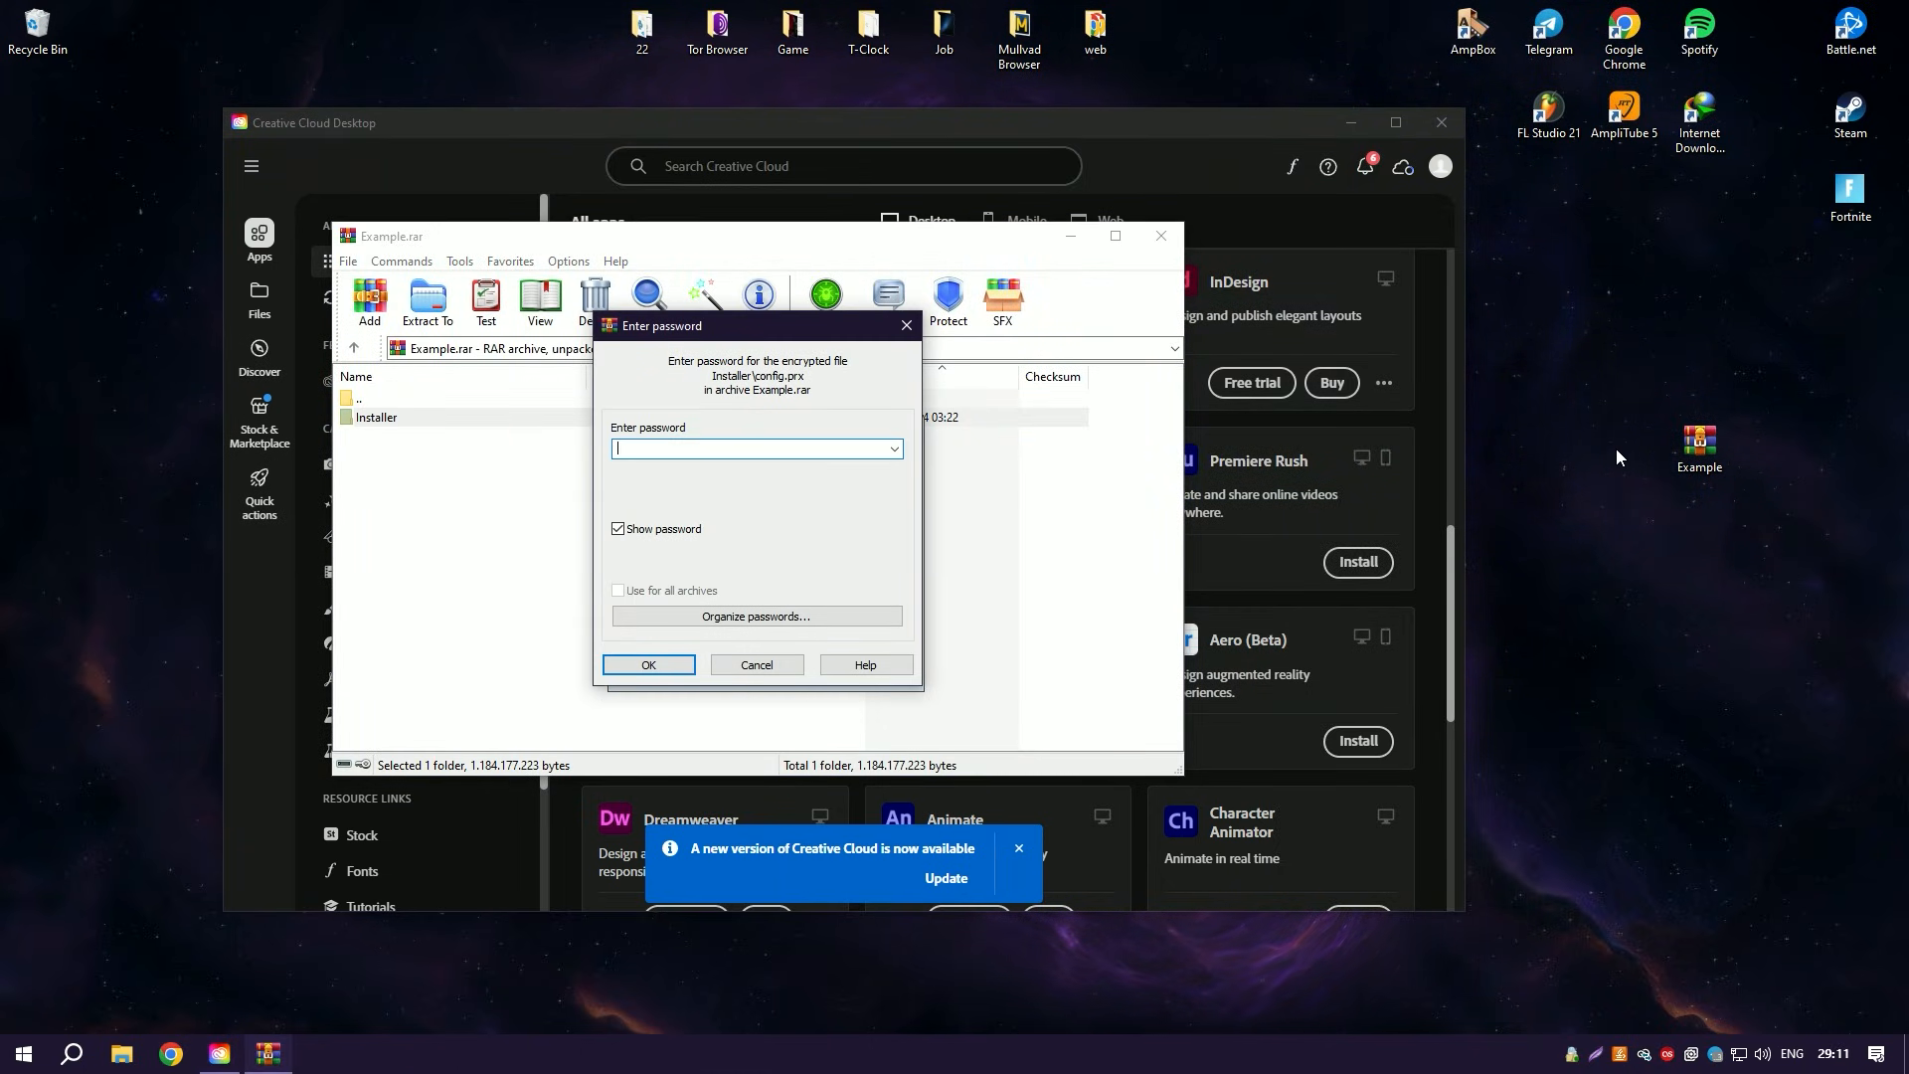
{"action": "type", "text": "1313"}
{"action": "left_click", "coordinate": [645, 669]}
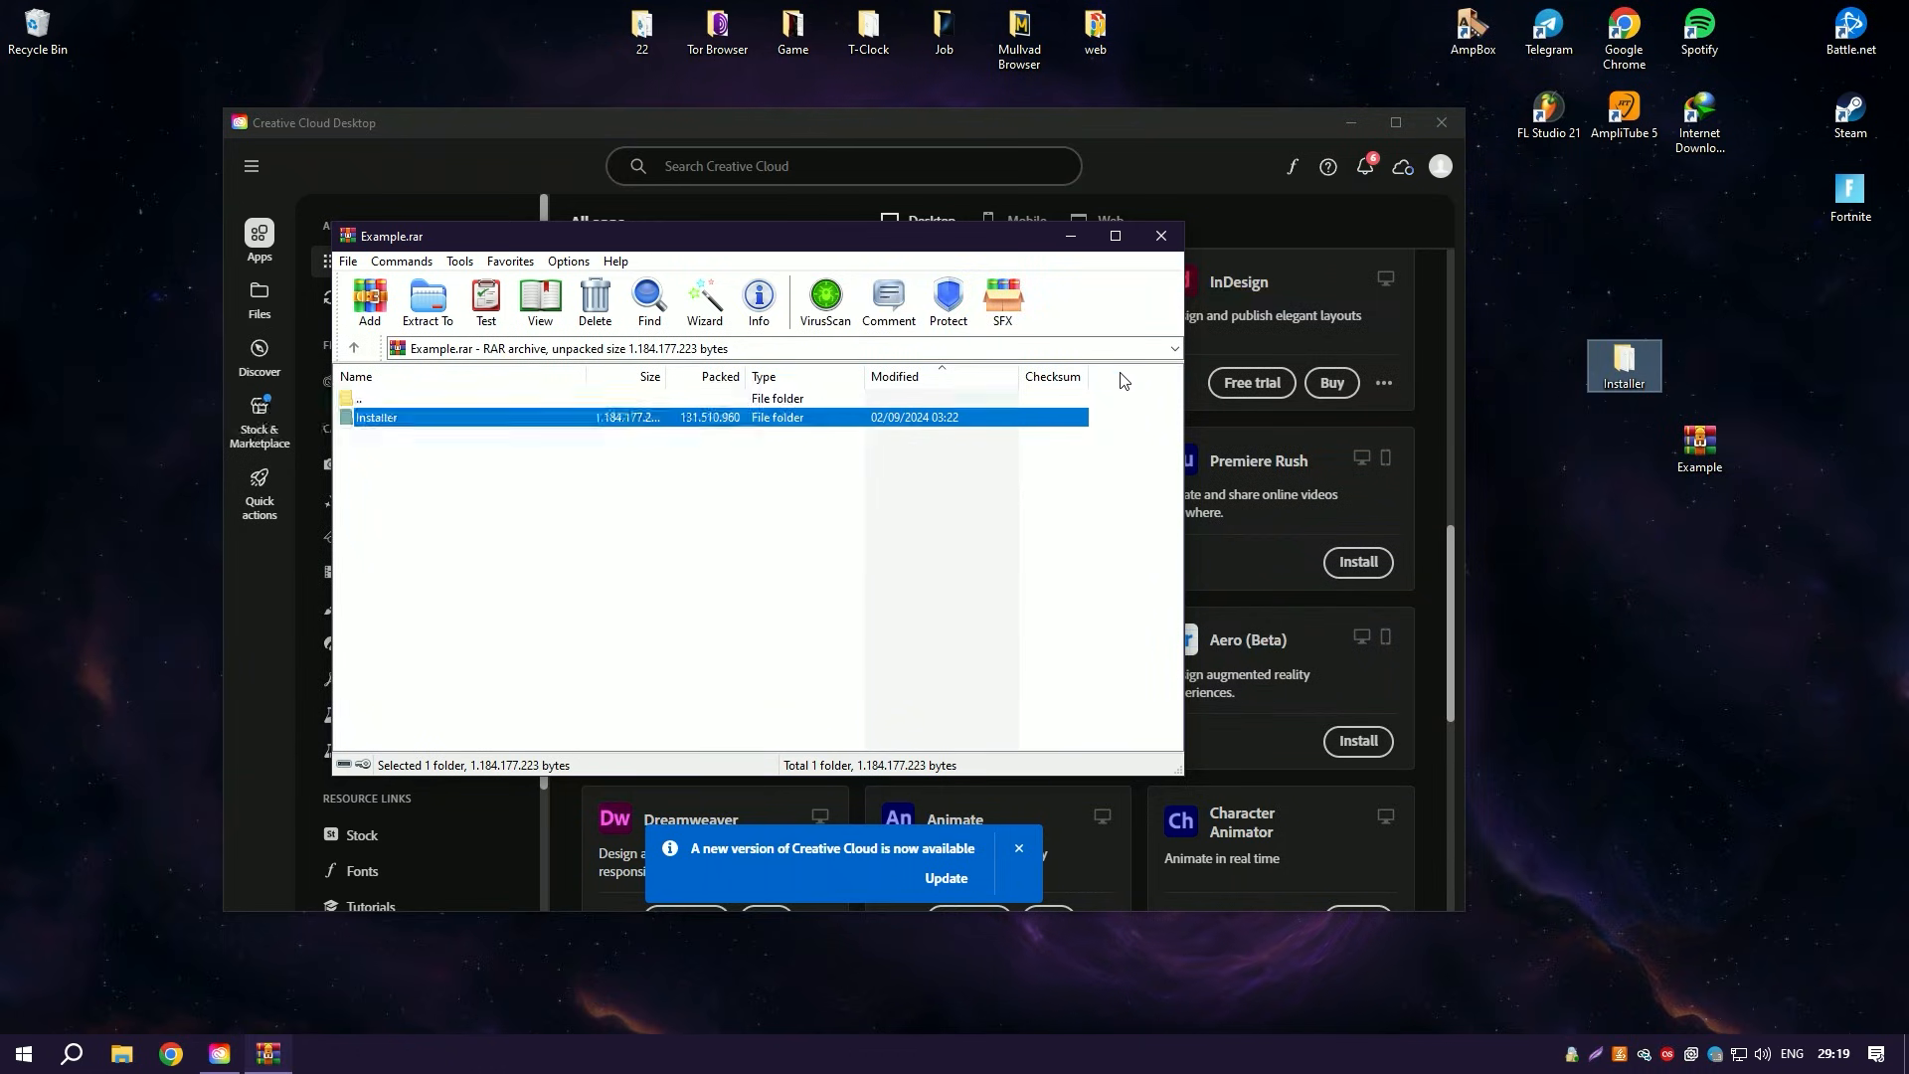
- Close WinRAR and place the Installer folder beside the Example archive
{"action": "left_click", "coordinate": [1165, 239]}
{"action": "left_click_drag", "start_coordinate": [1625, 365], "coordinate": [1618, 436]}
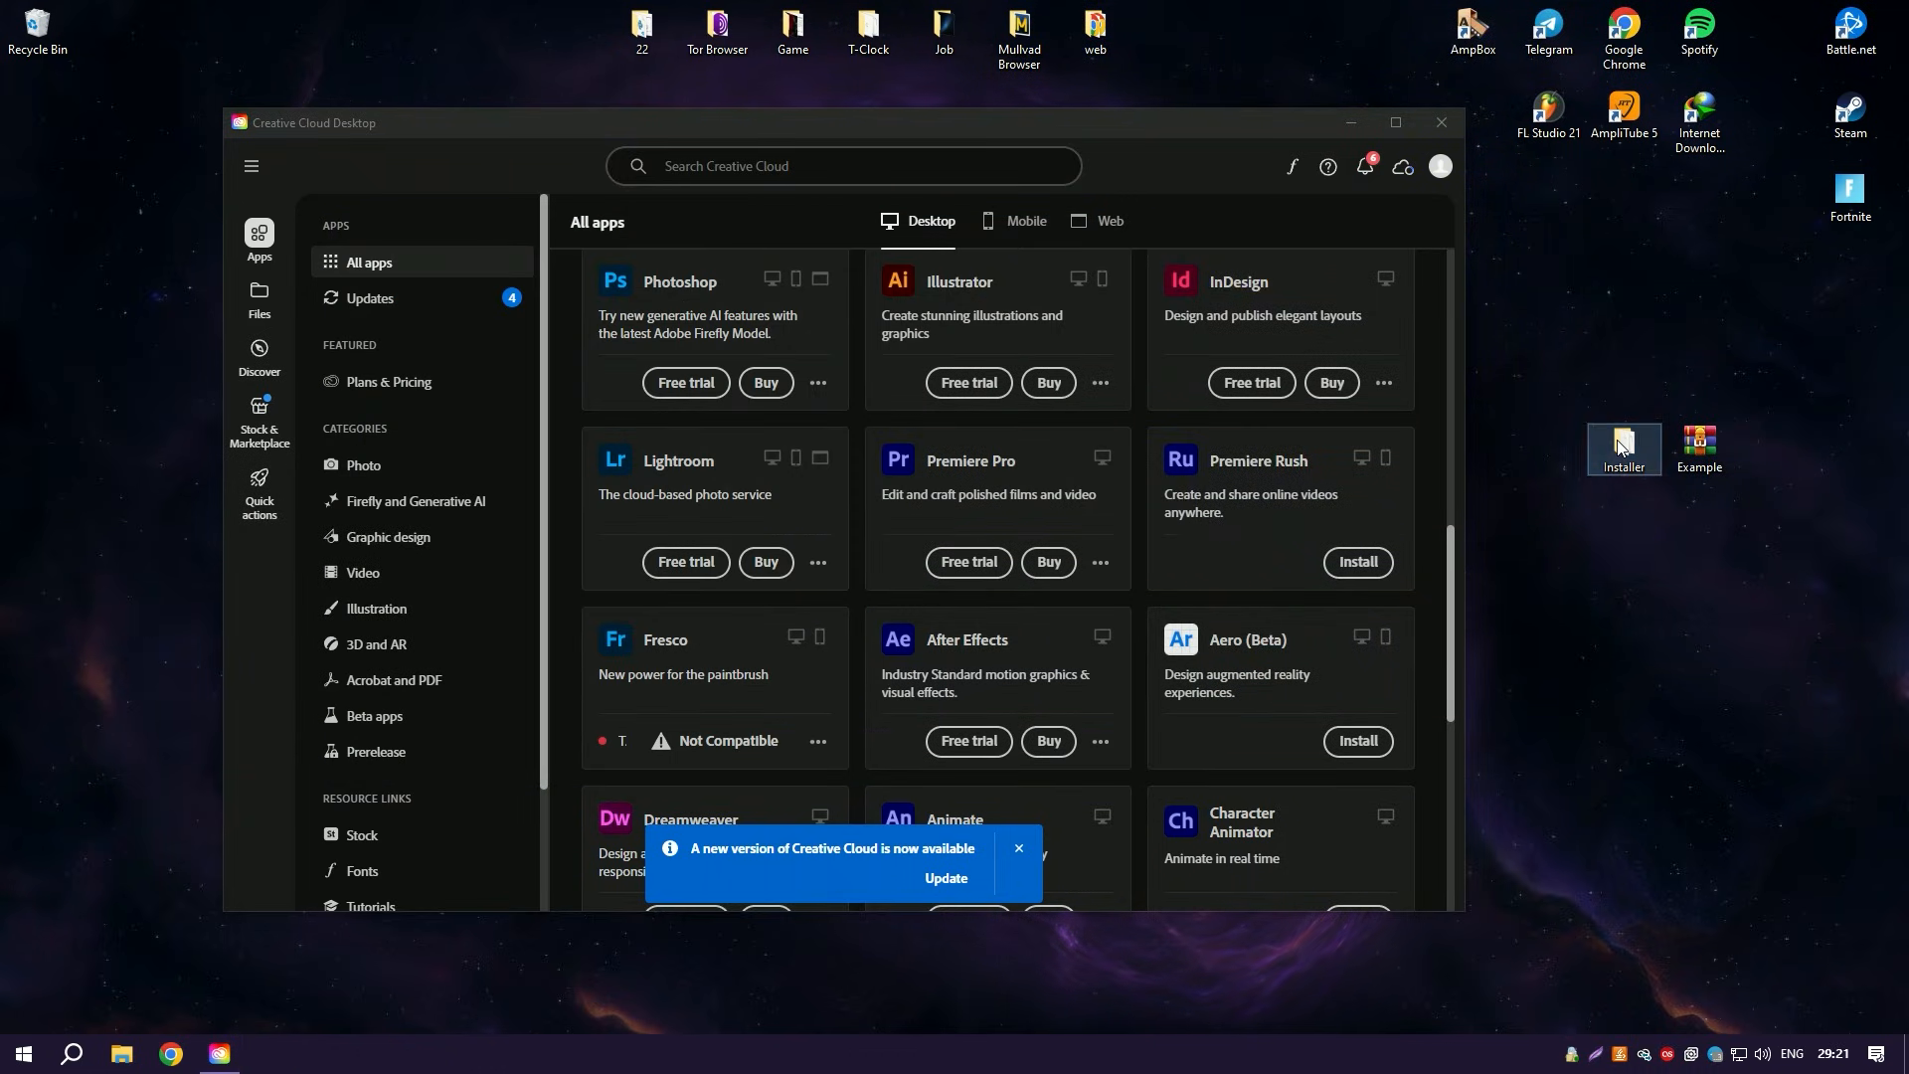
- Run Setup from the Installer folder with English selected and start the activation
{"action": "double_click", "coordinate": [1621, 444]}
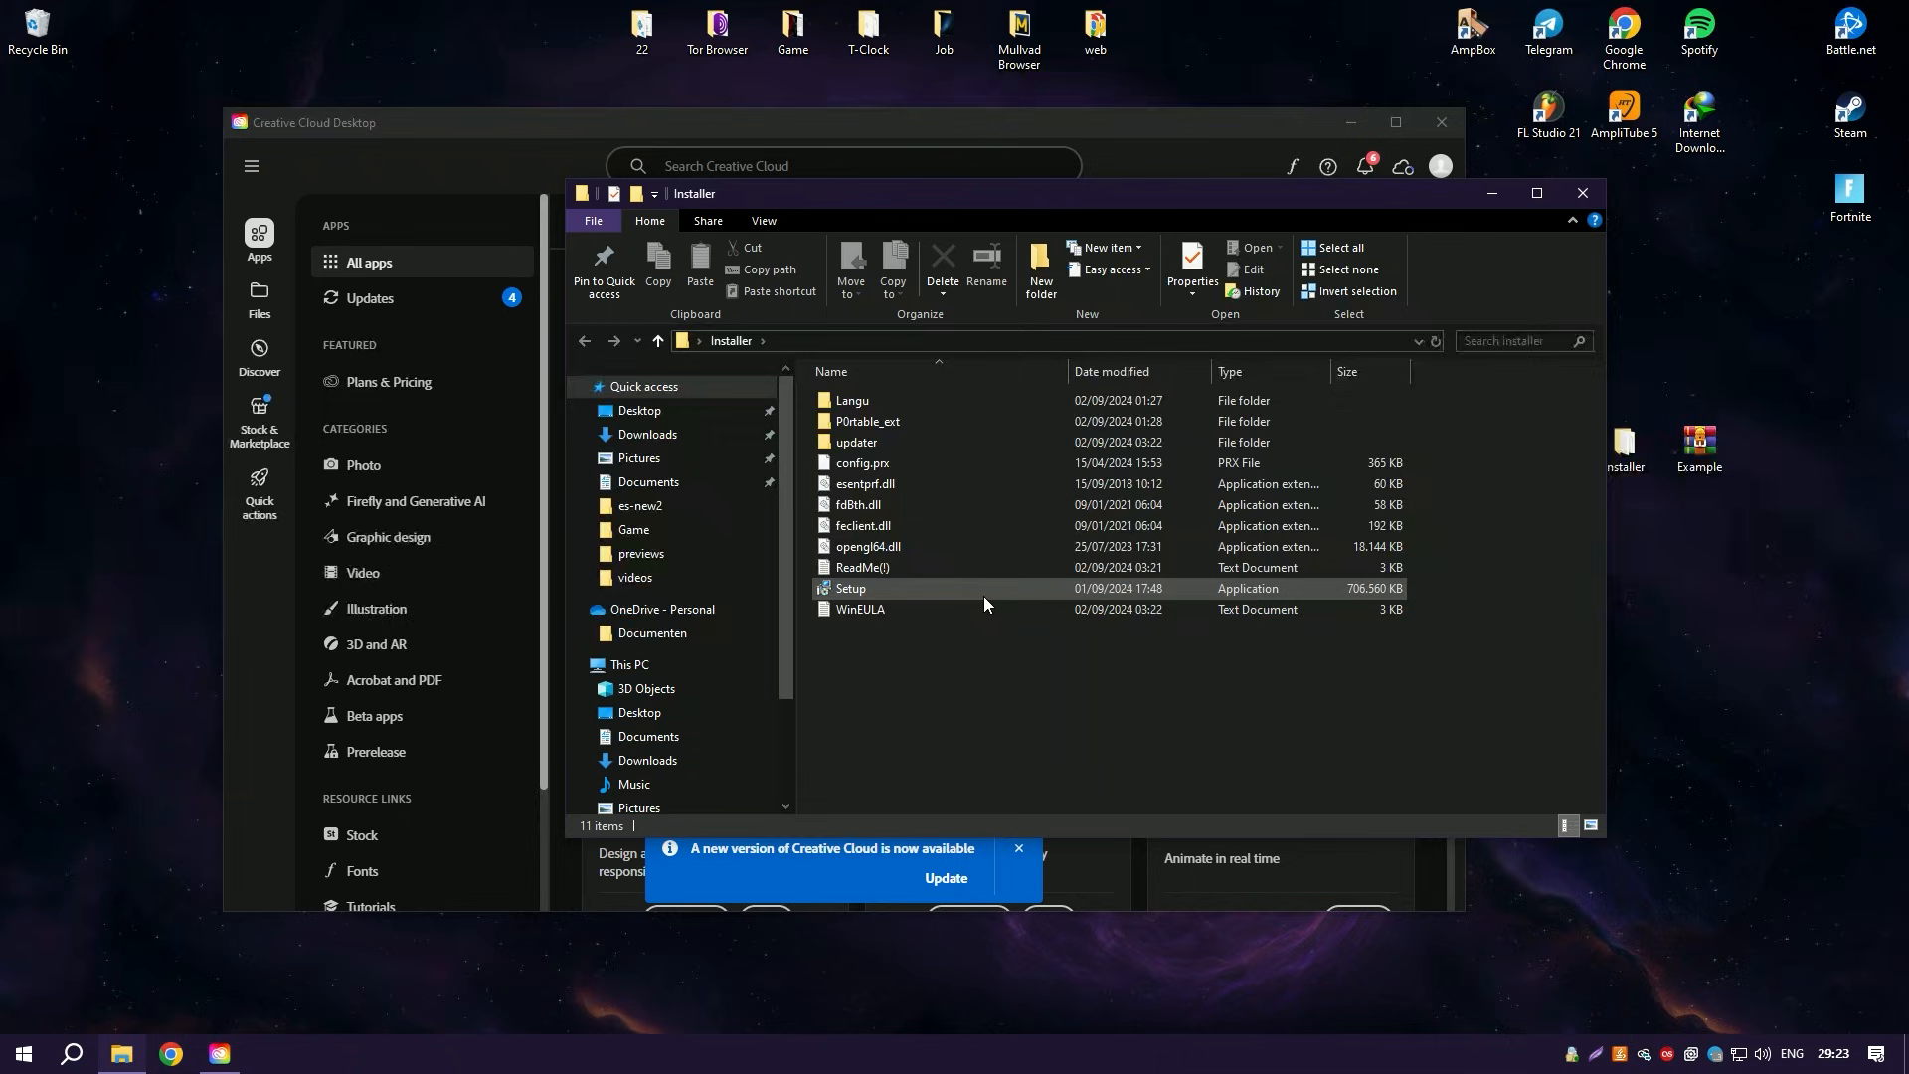
{"action": "double_click", "coordinate": [983, 595]}
{"action": "type", "text": "1"}
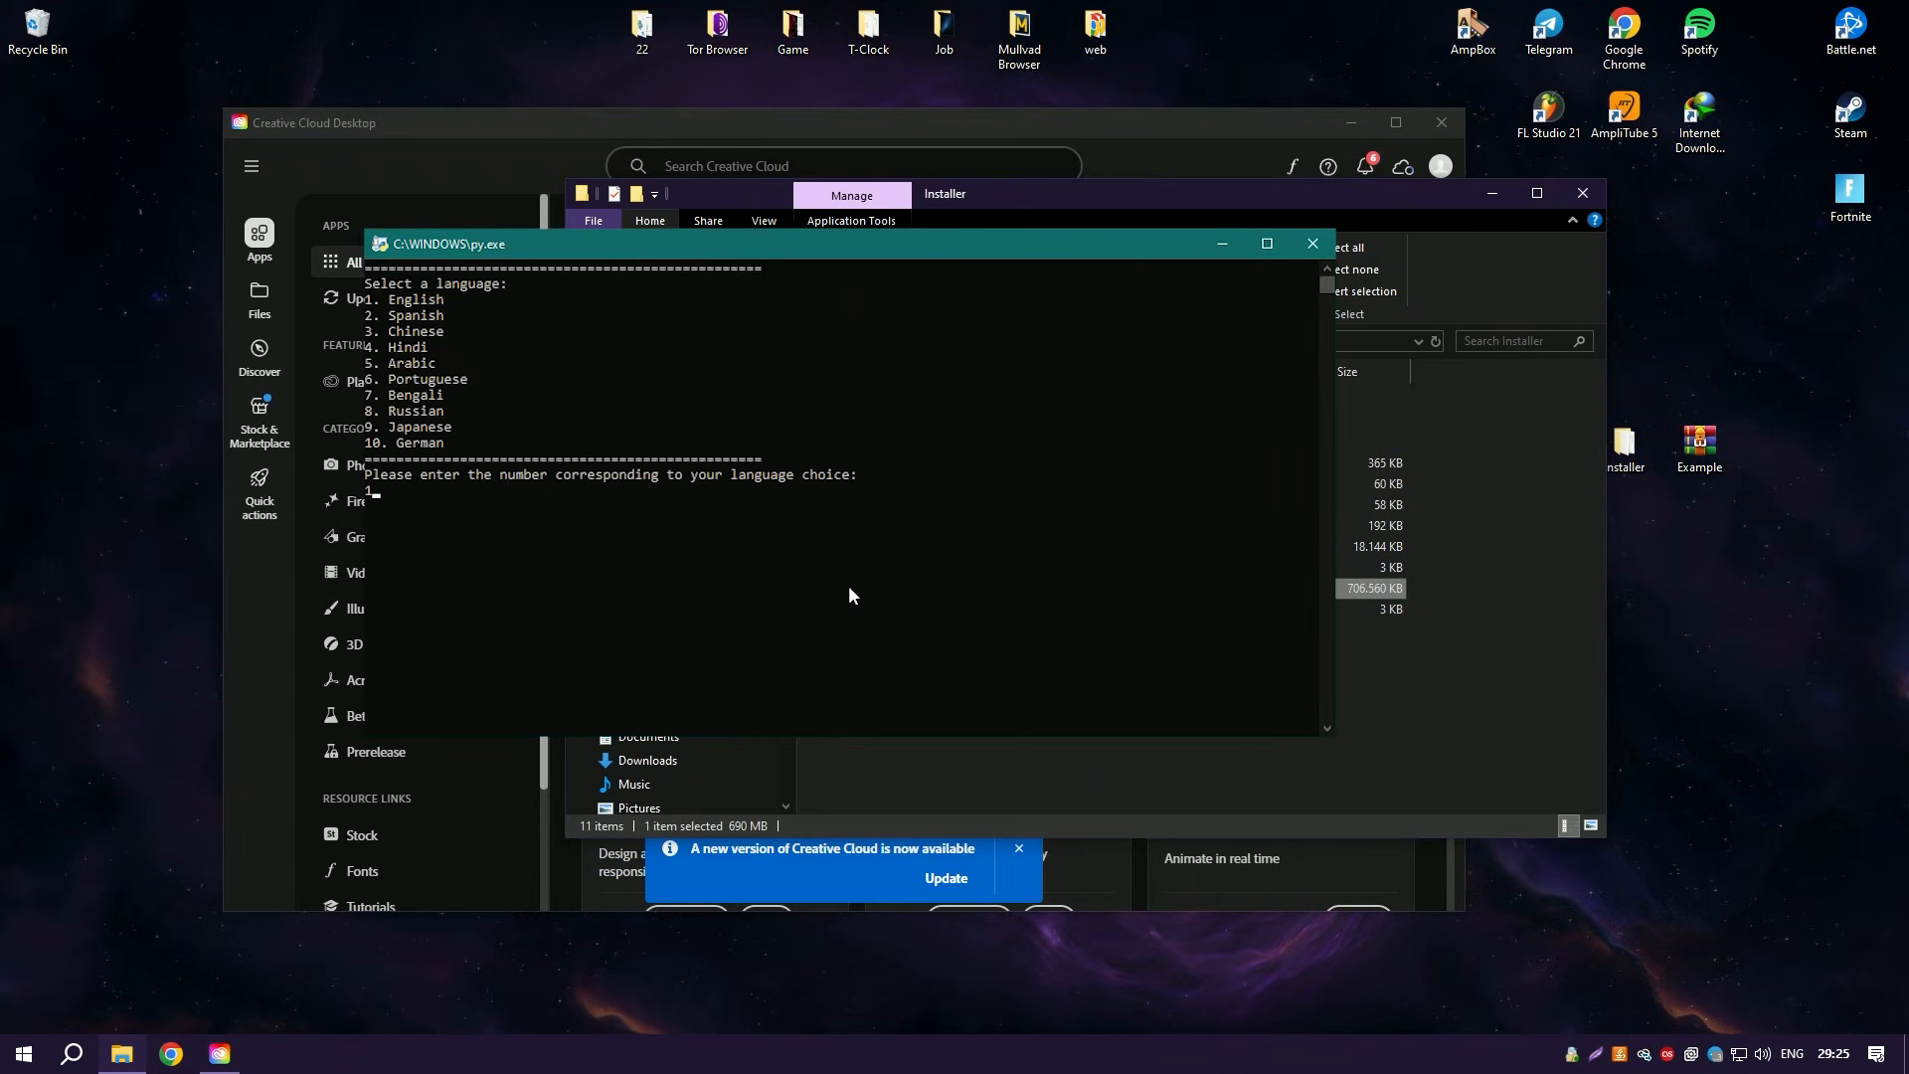
{"action": "key", "text": "Return"}
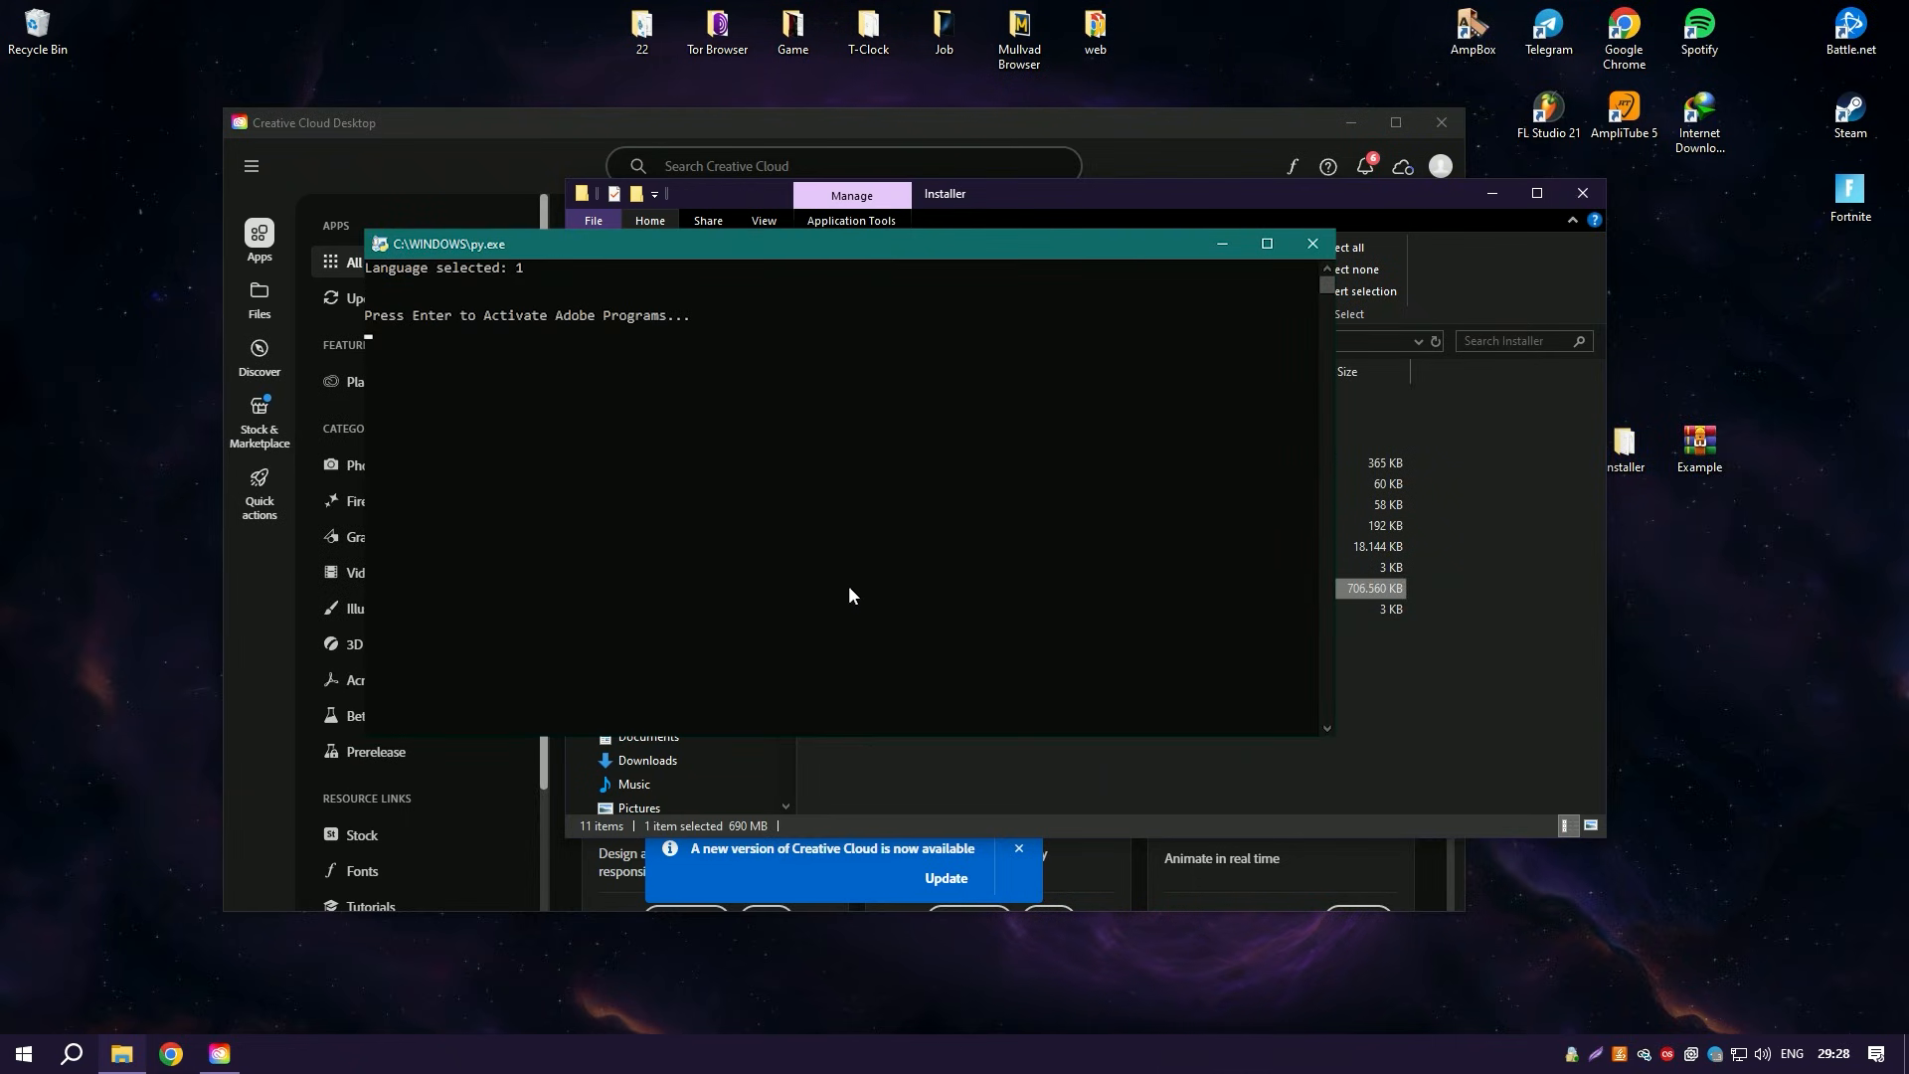
{"action": "key", "text": "Return"}
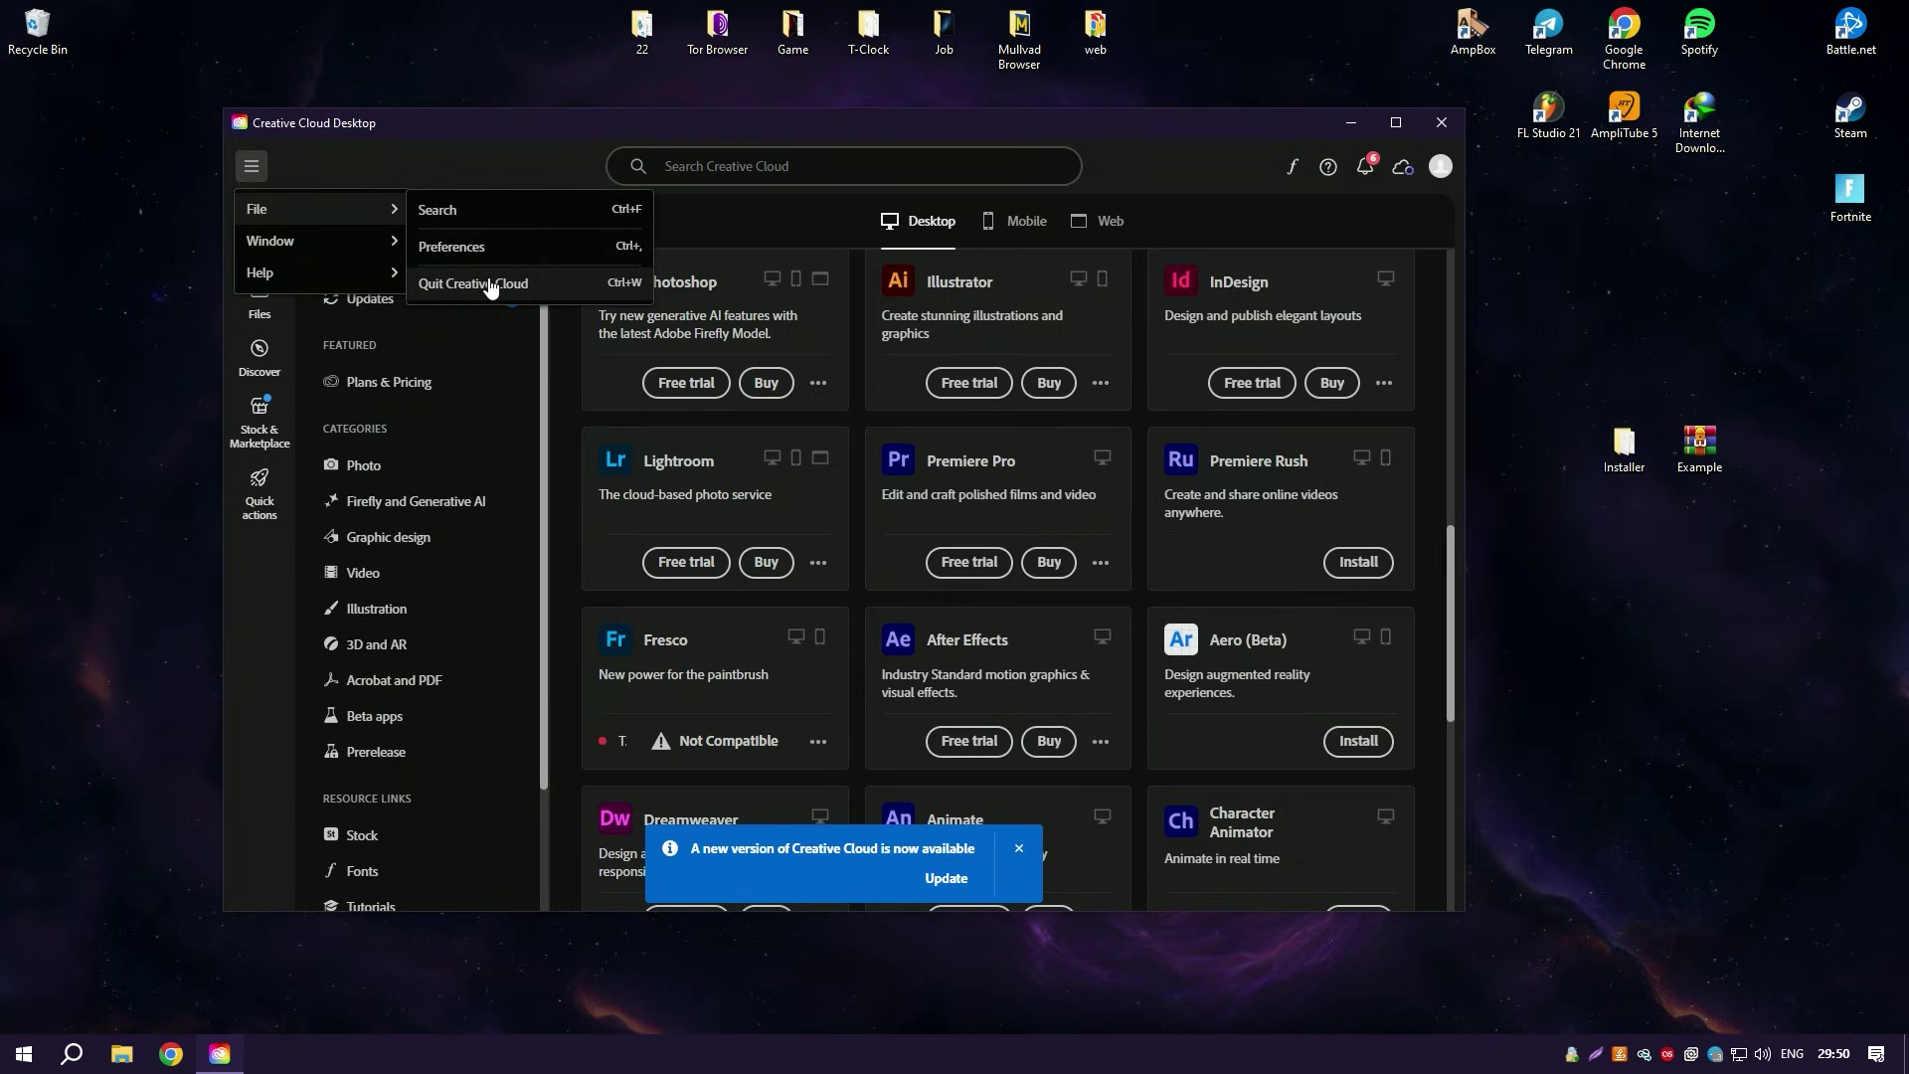
- Relaunch Adobe Creative Cloud from Windows search and go to the Premiere Pro page
{"action": "left_click", "coordinate": [490, 284]}
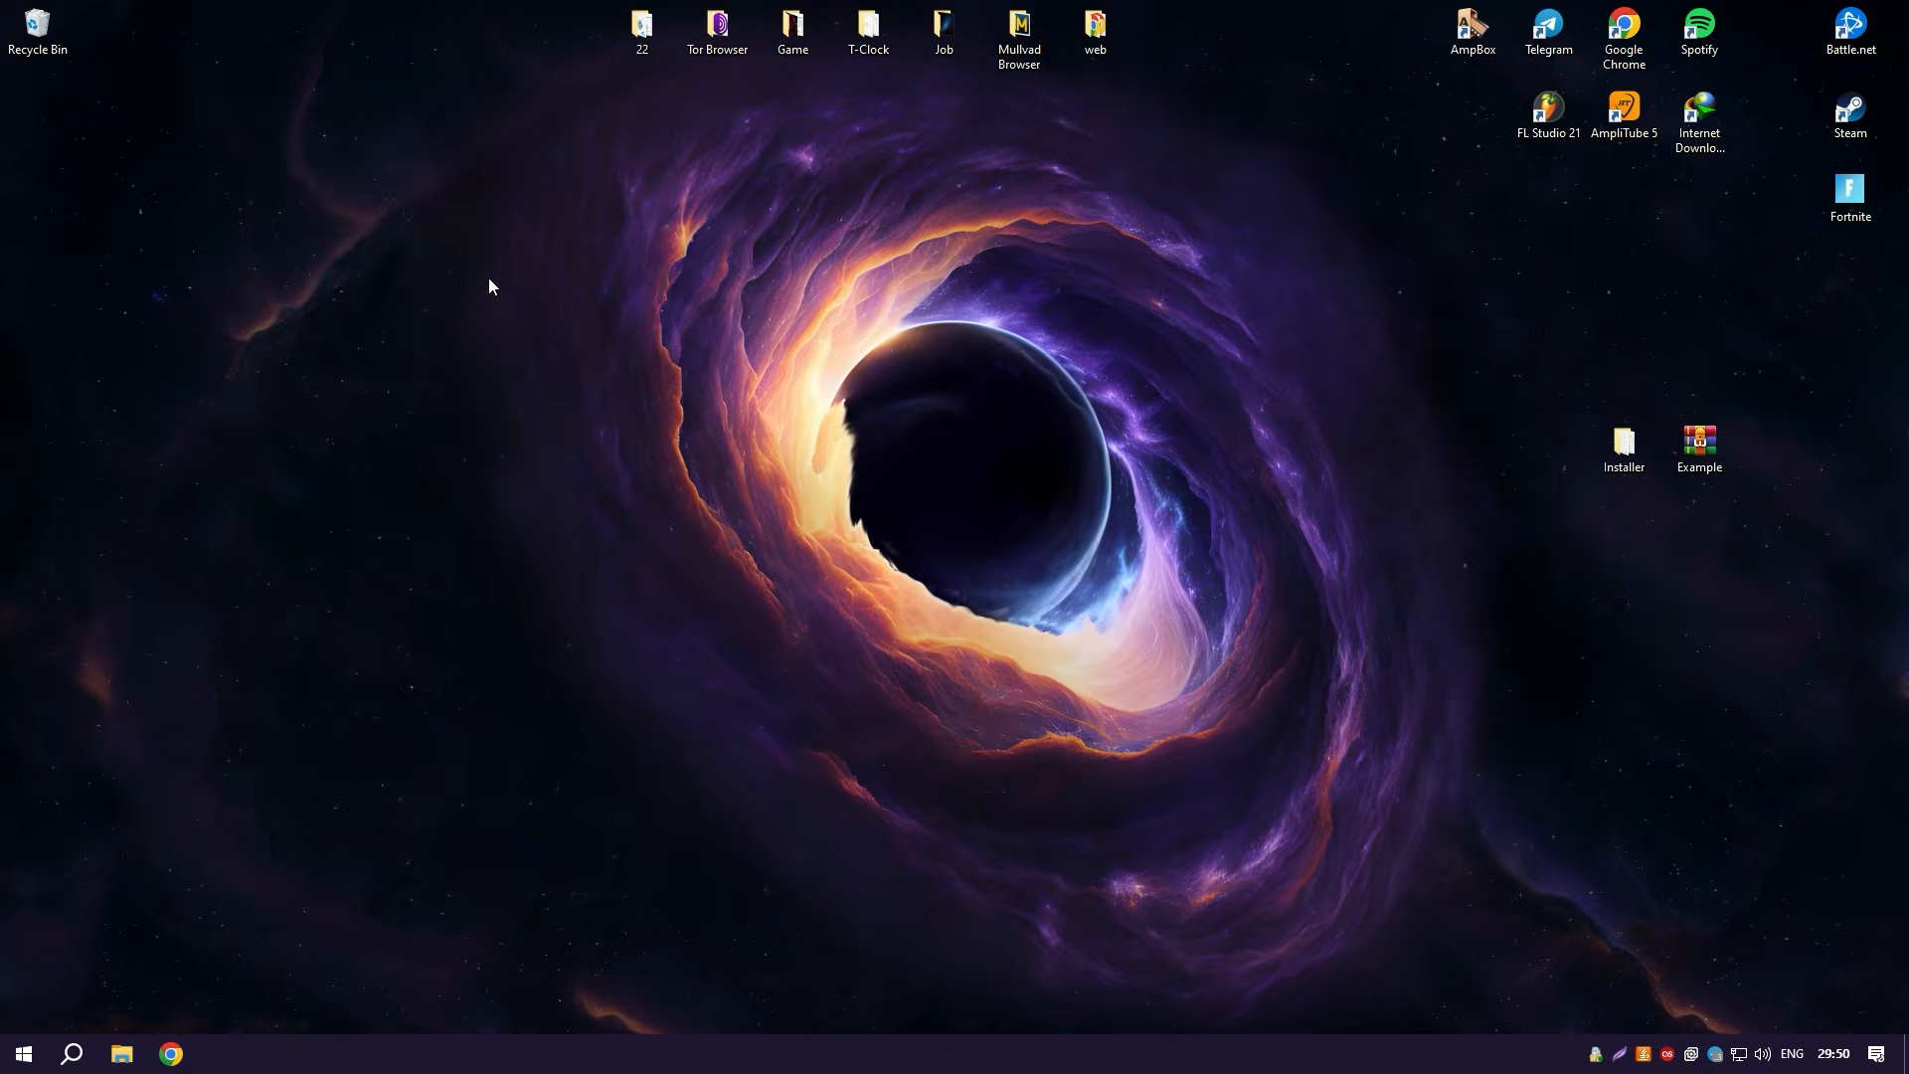
{"action": "left_click", "coordinate": [70, 1053]}
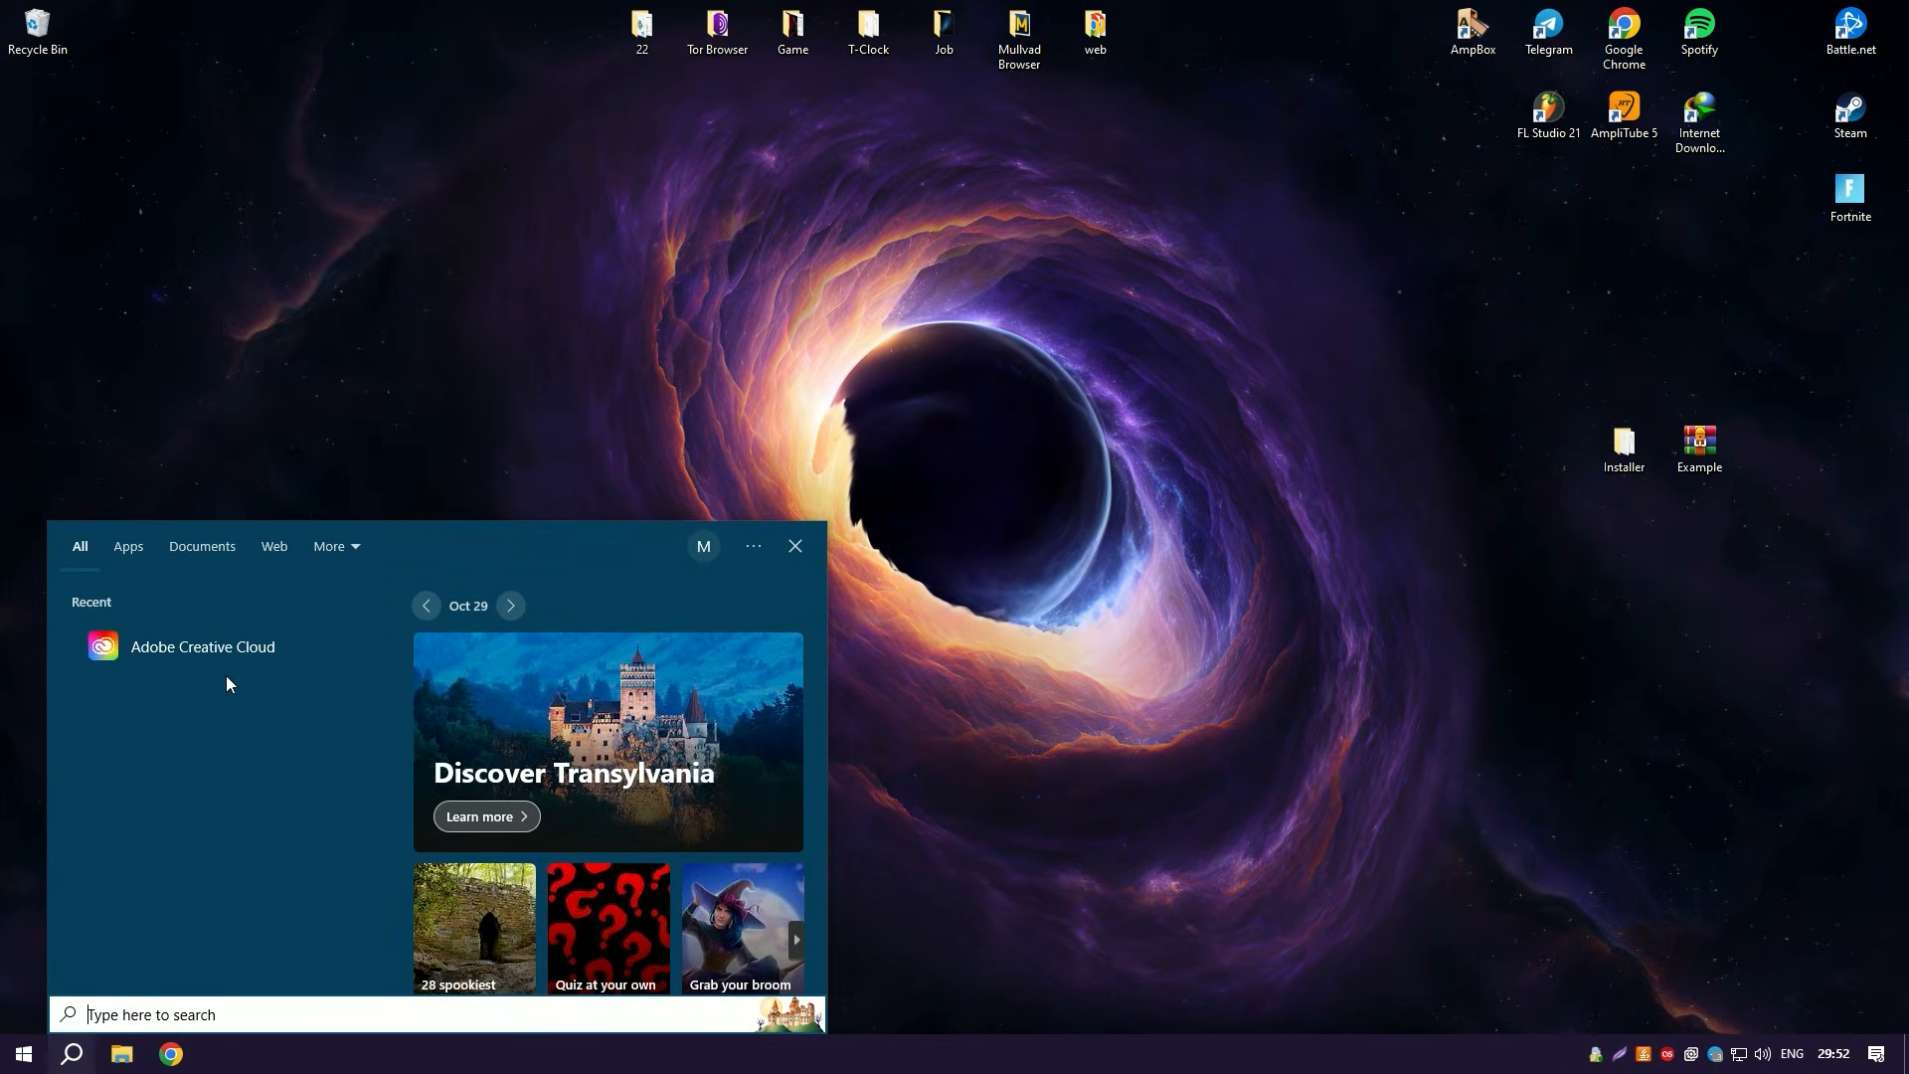
{"action": "left_click", "coordinate": [206, 648]}
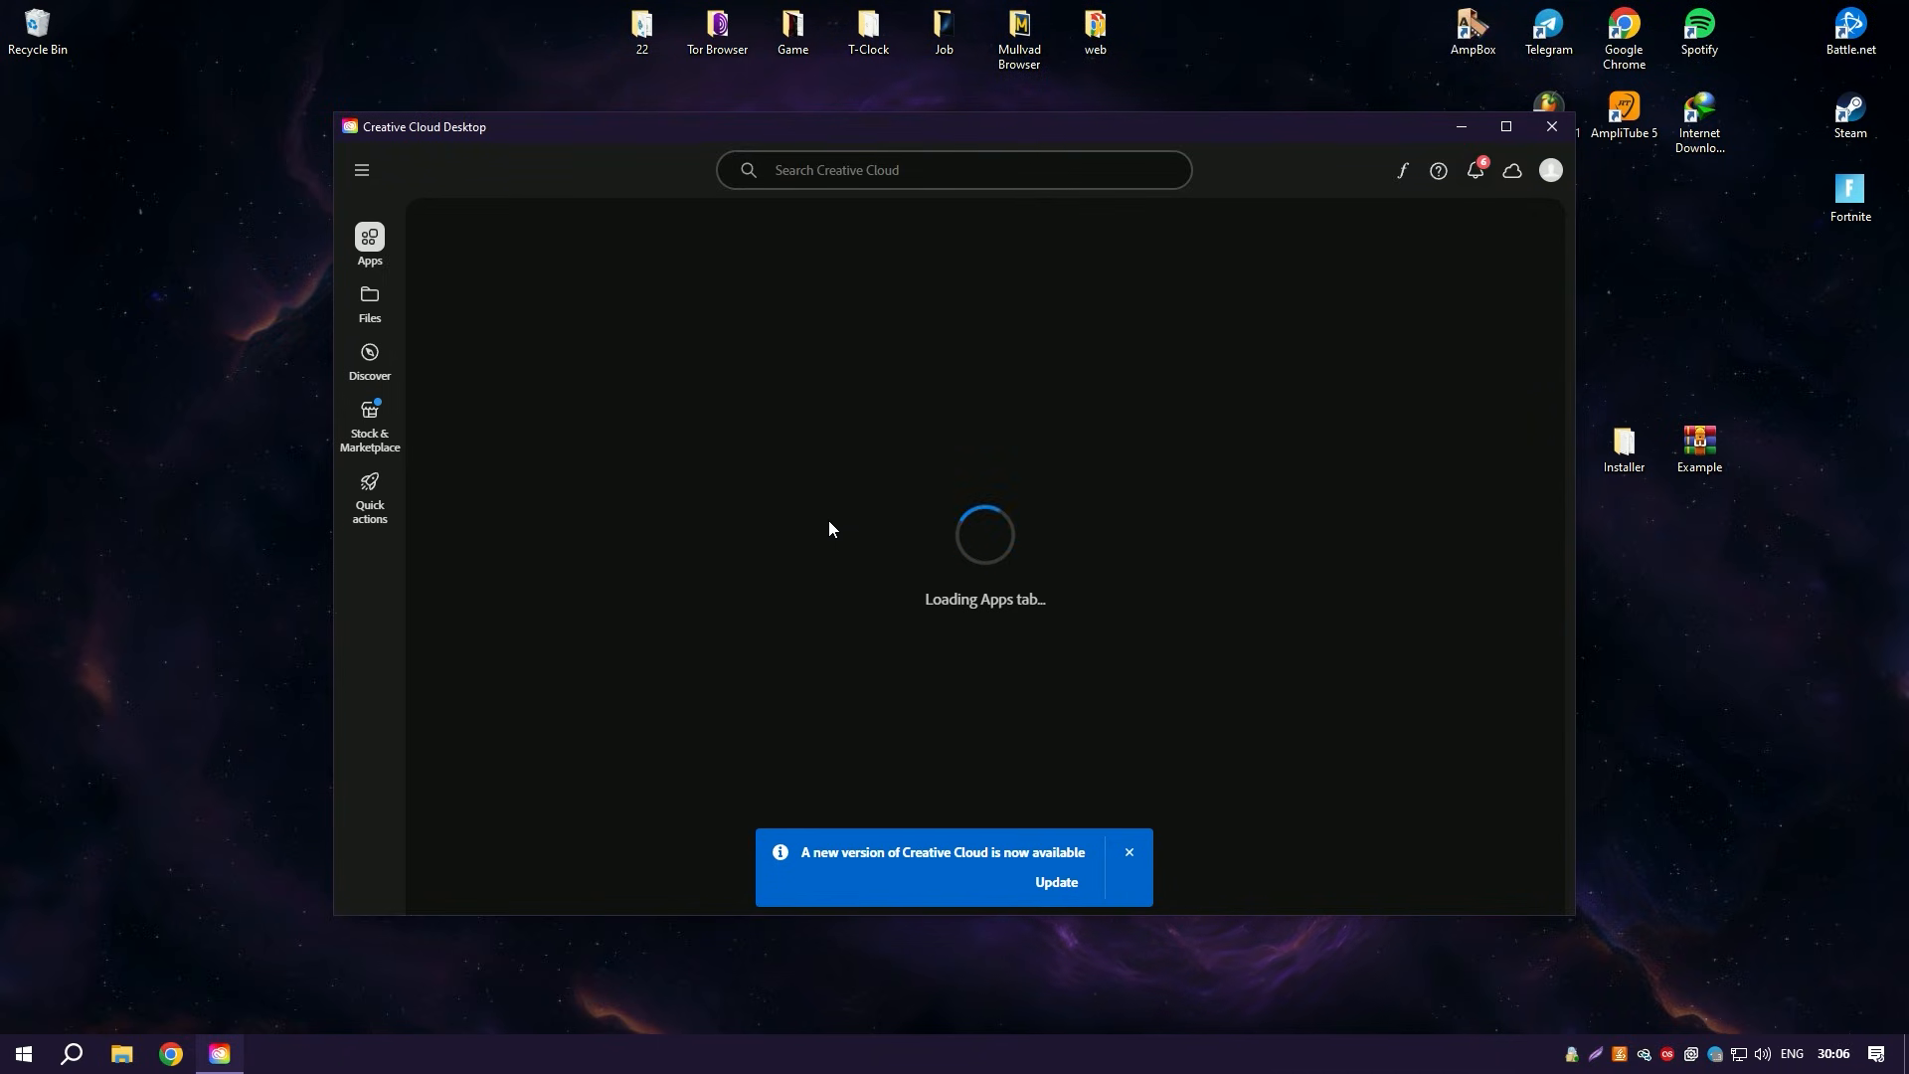
{"action": "scroll", "coordinate": [825, 523], "scroll_direction": "down", "scroll_amount": 1}
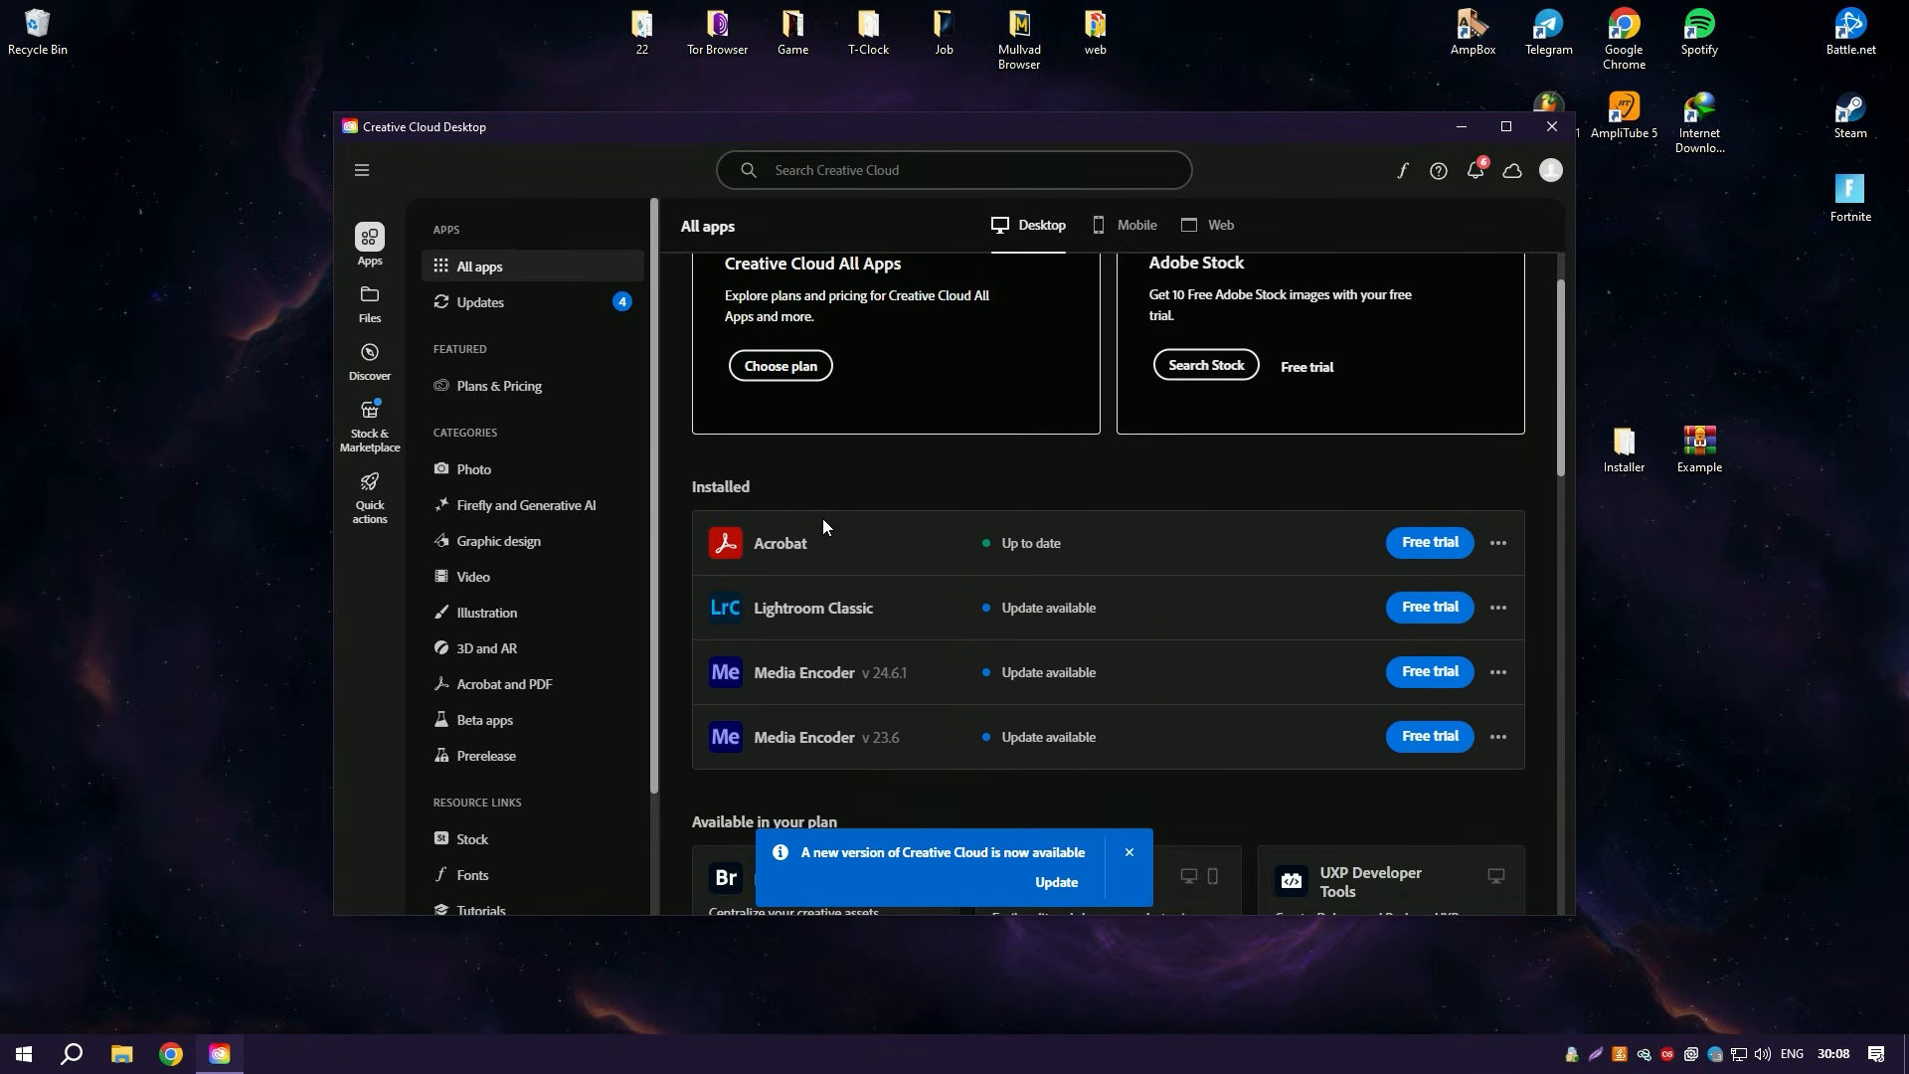
{"action": "scroll", "coordinate": [821, 519], "scroll_direction": "down", "scroll_amount": 2}
{"action": "scroll", "coordinate": [821, 520], "scroll_direction": "down", "scroll_amount": 2}
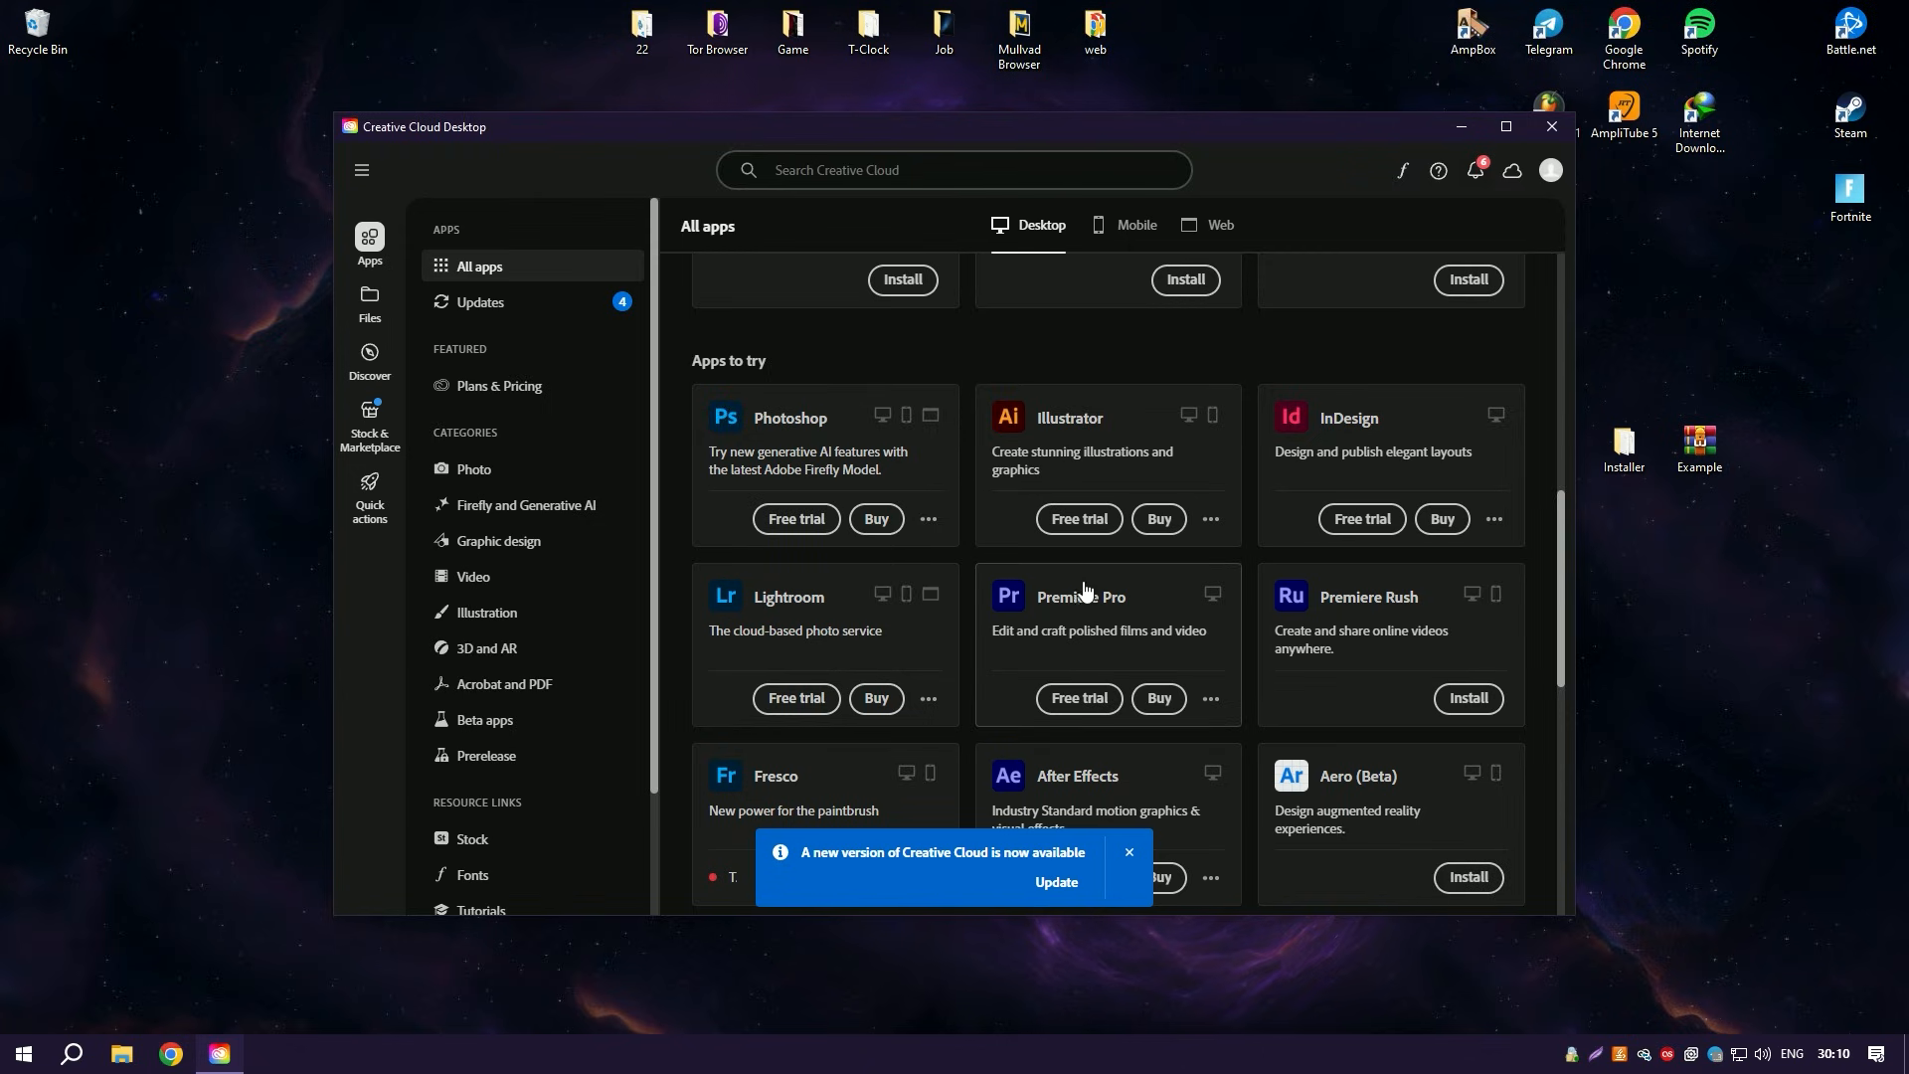
{"action": "left_click", "coordinate": [1085, 592]}
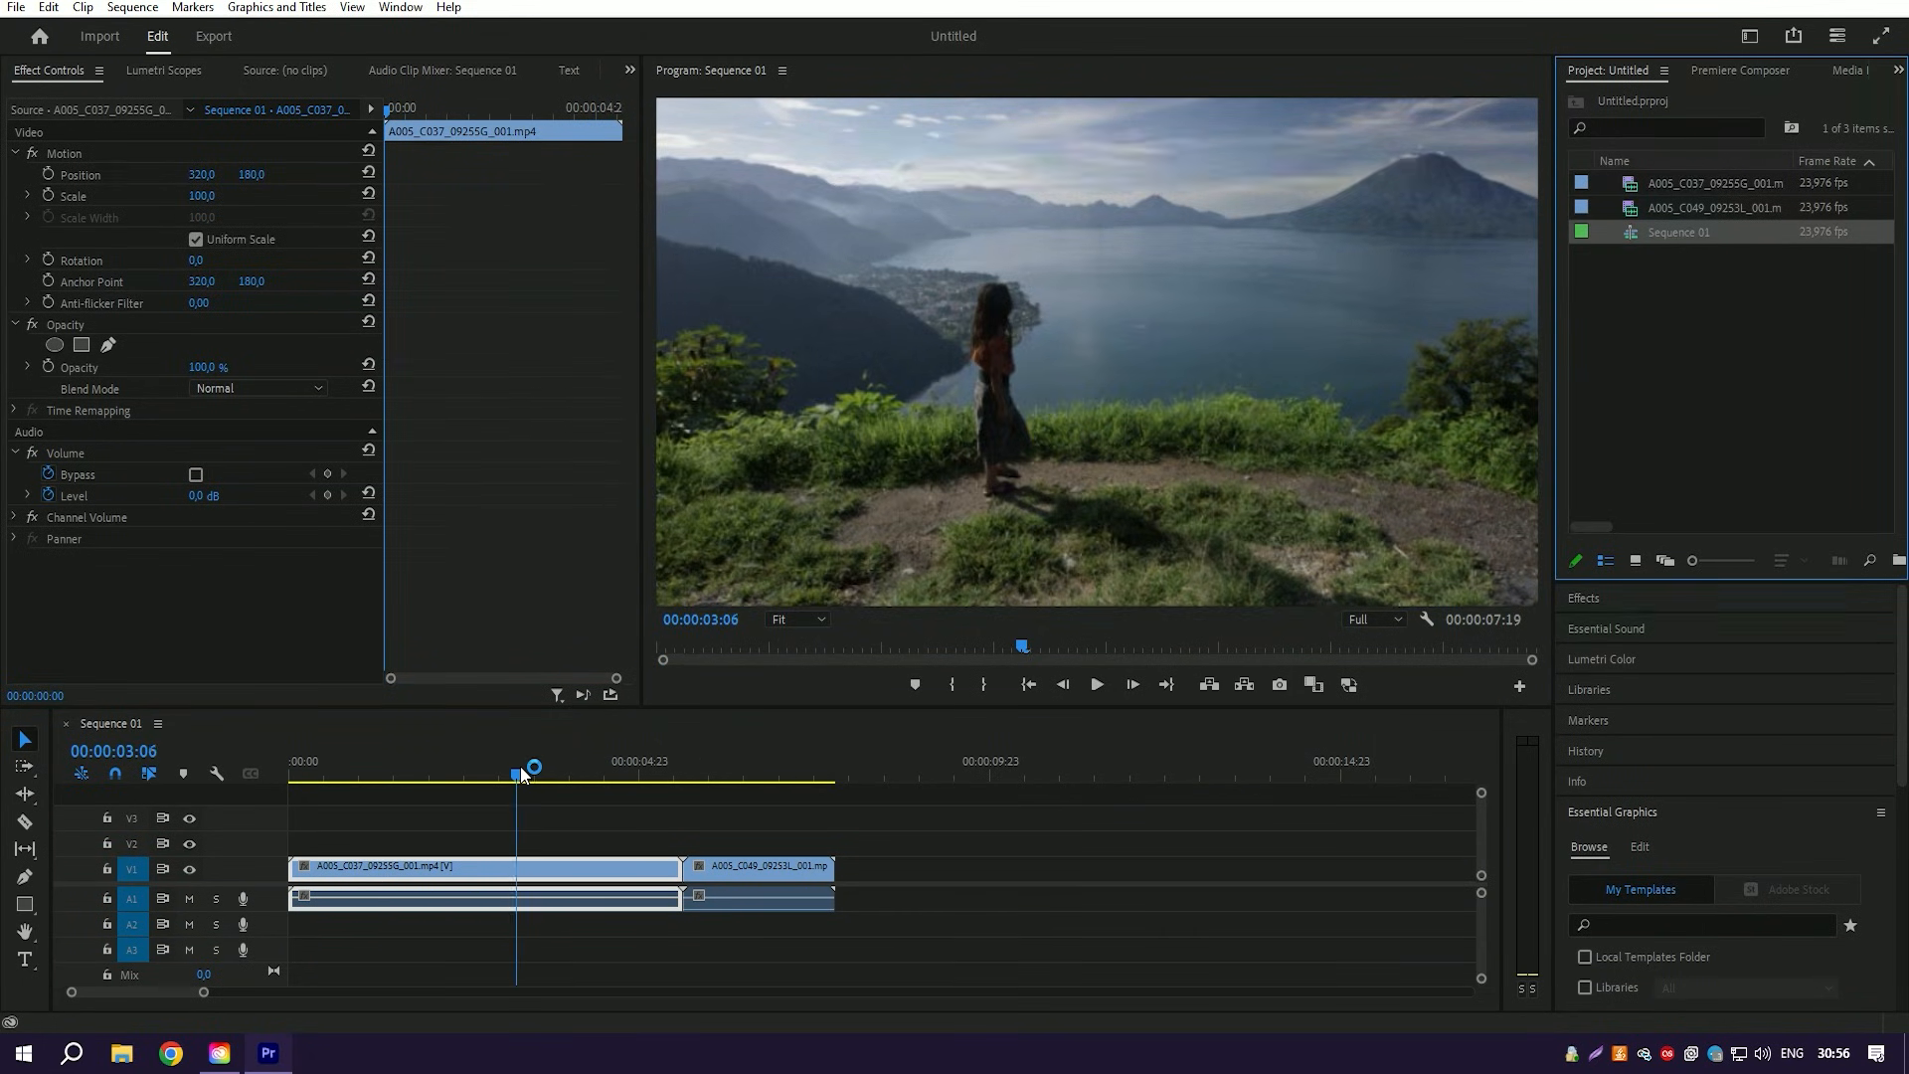
- Draw two grey rectangles over the footage as a V2 graphic clip
{"action": "mouse_move", "coordinate": [523, 775]}
{"action": "left_mouse_down"}
{"action": "mouse_move", "coordinate": [695, 784]}
{"action": "mouse_move", "coordinate": [529, 783]}
{"action": "left_mouse_up"}
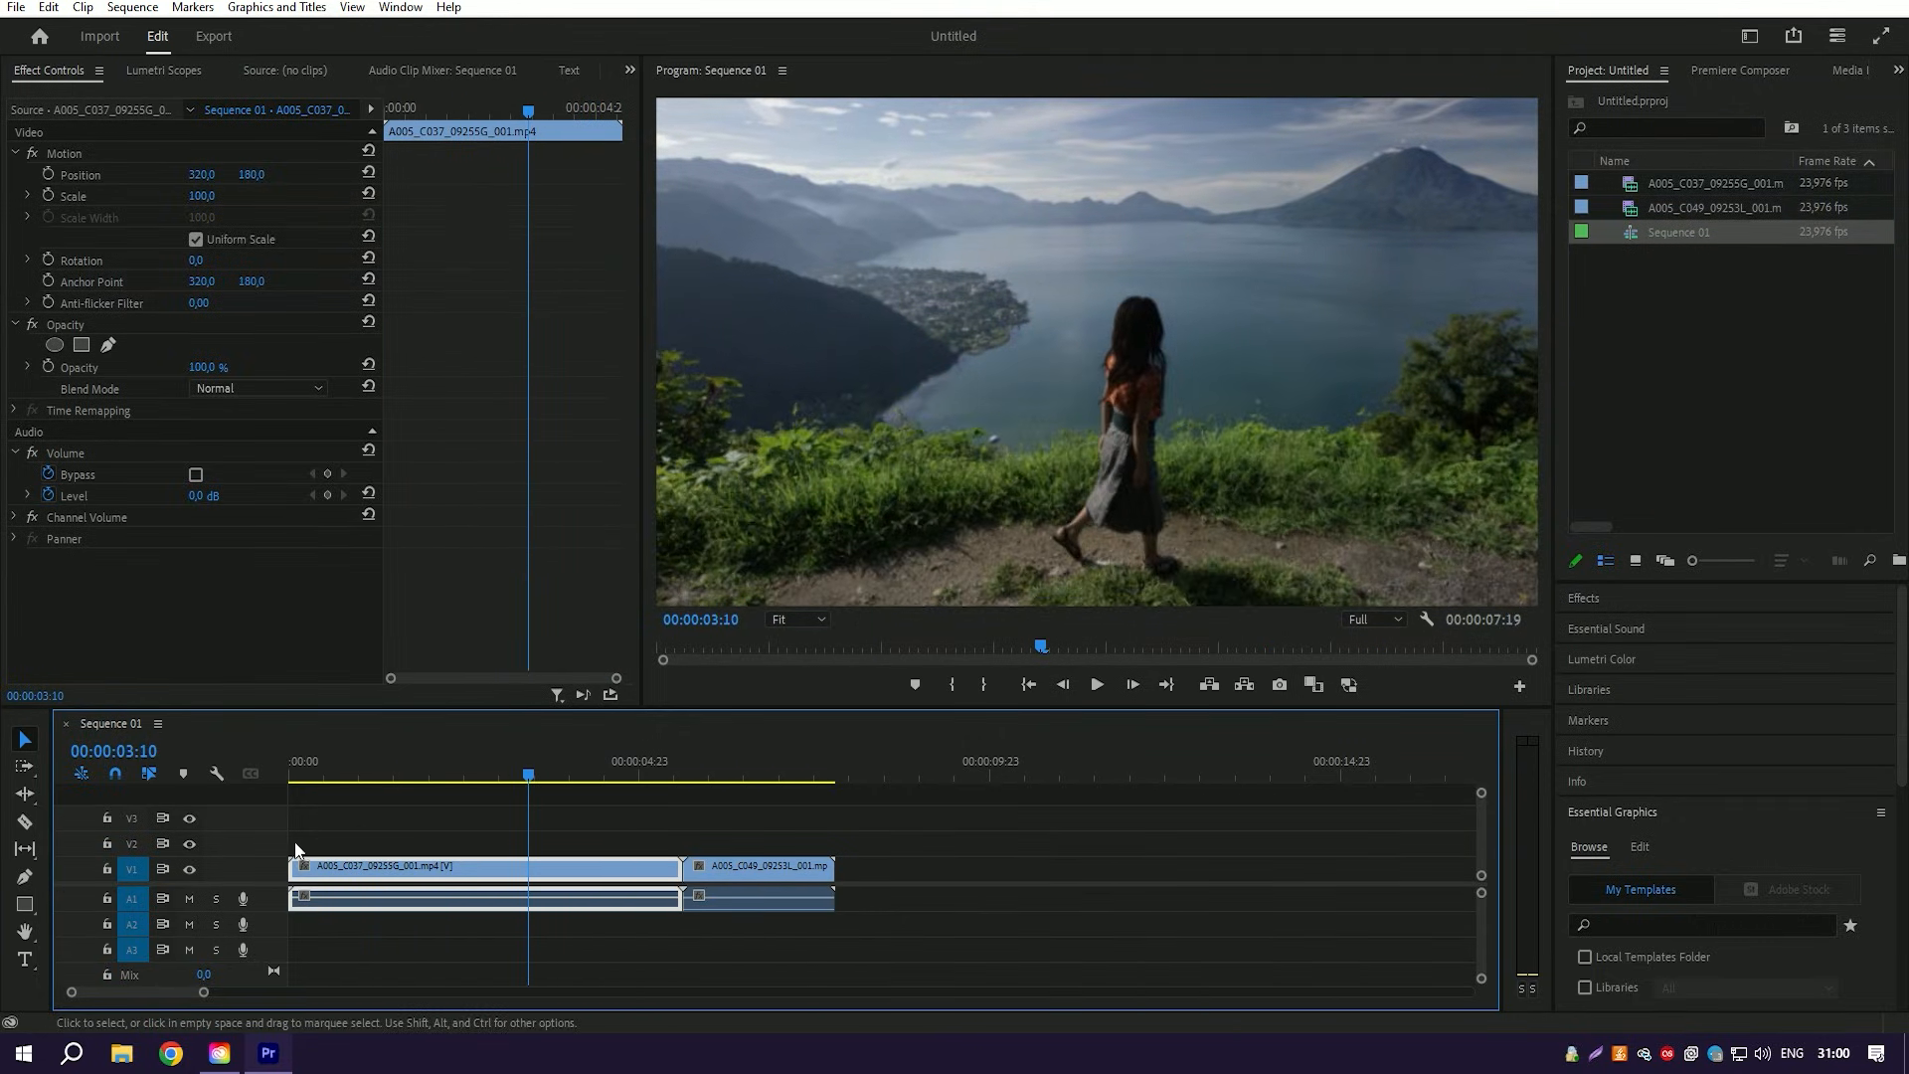
{"action": "left_click_drag", "start_coordinate": [701, 365], "coordinate": [860, 534]}
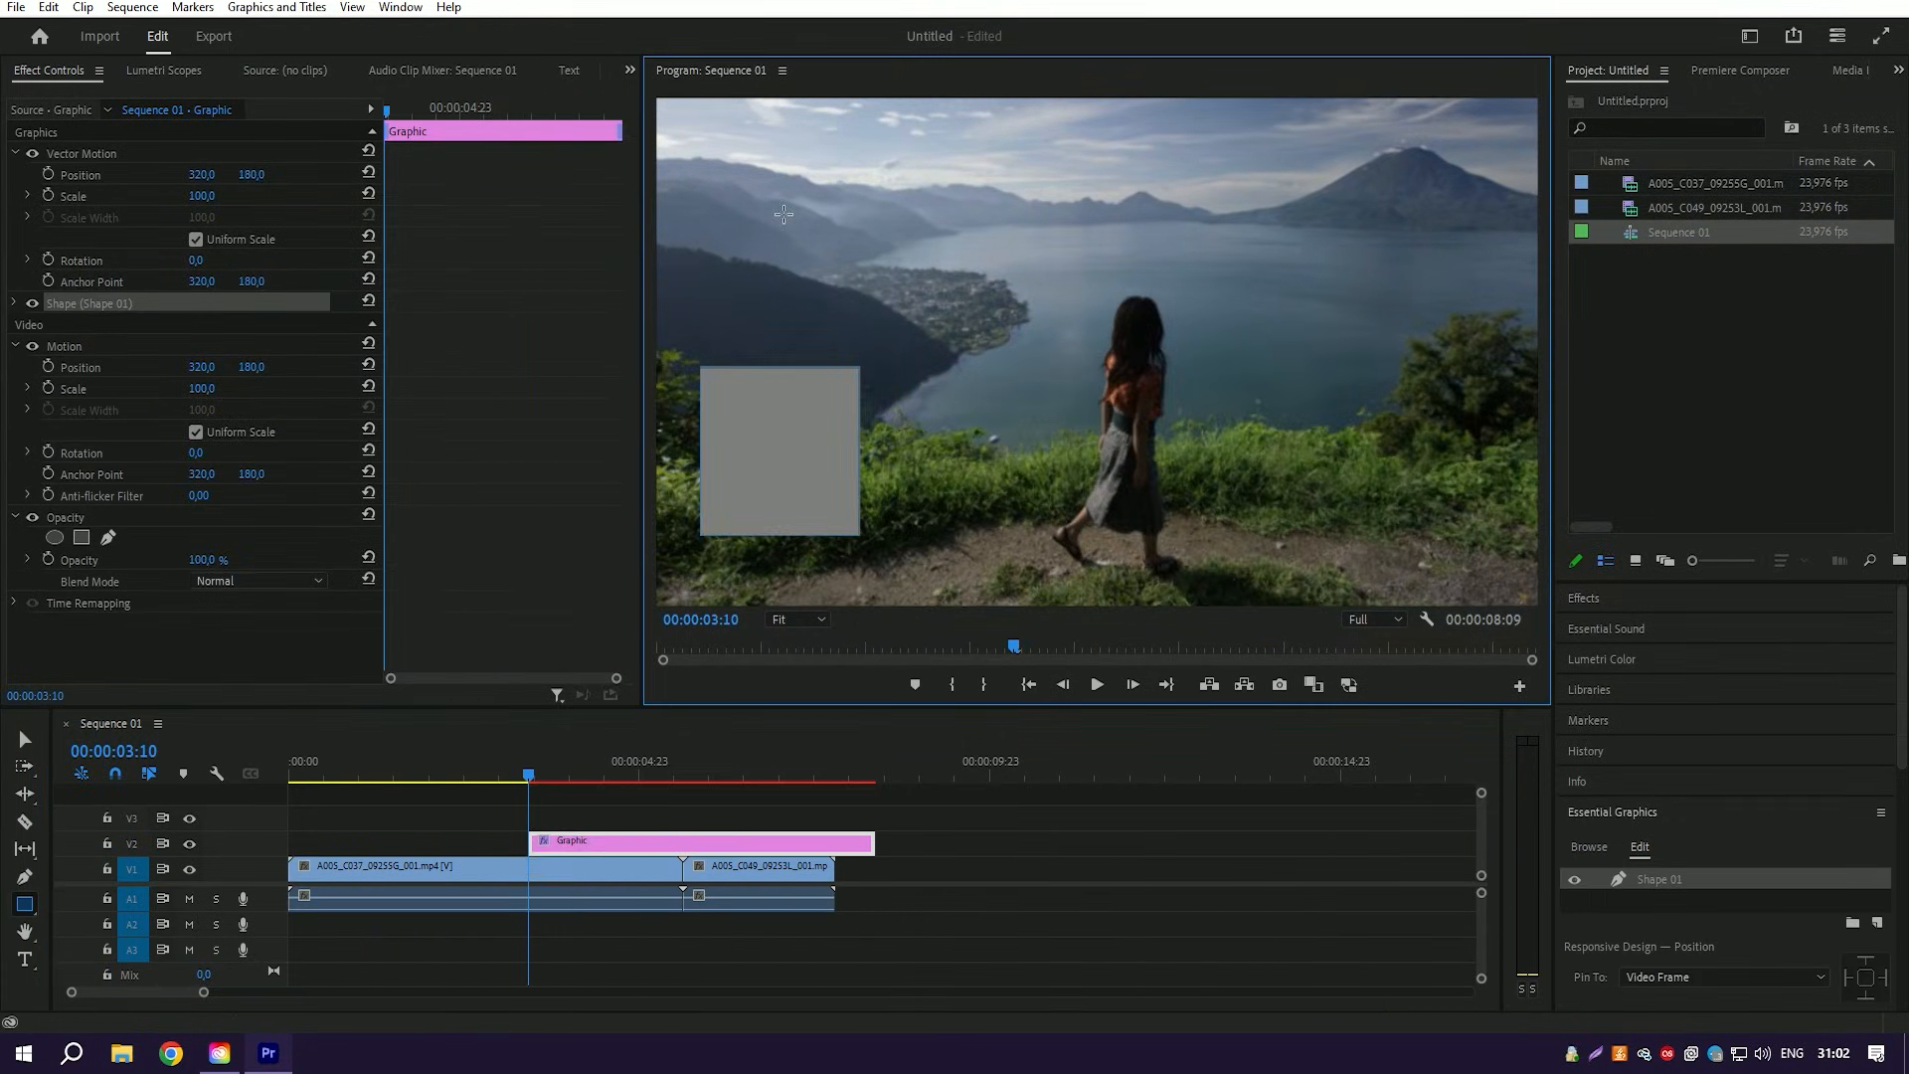
{"action": "left_click_drag", "start_coordinate": [795, 221], "coordinate": [717, 161]}
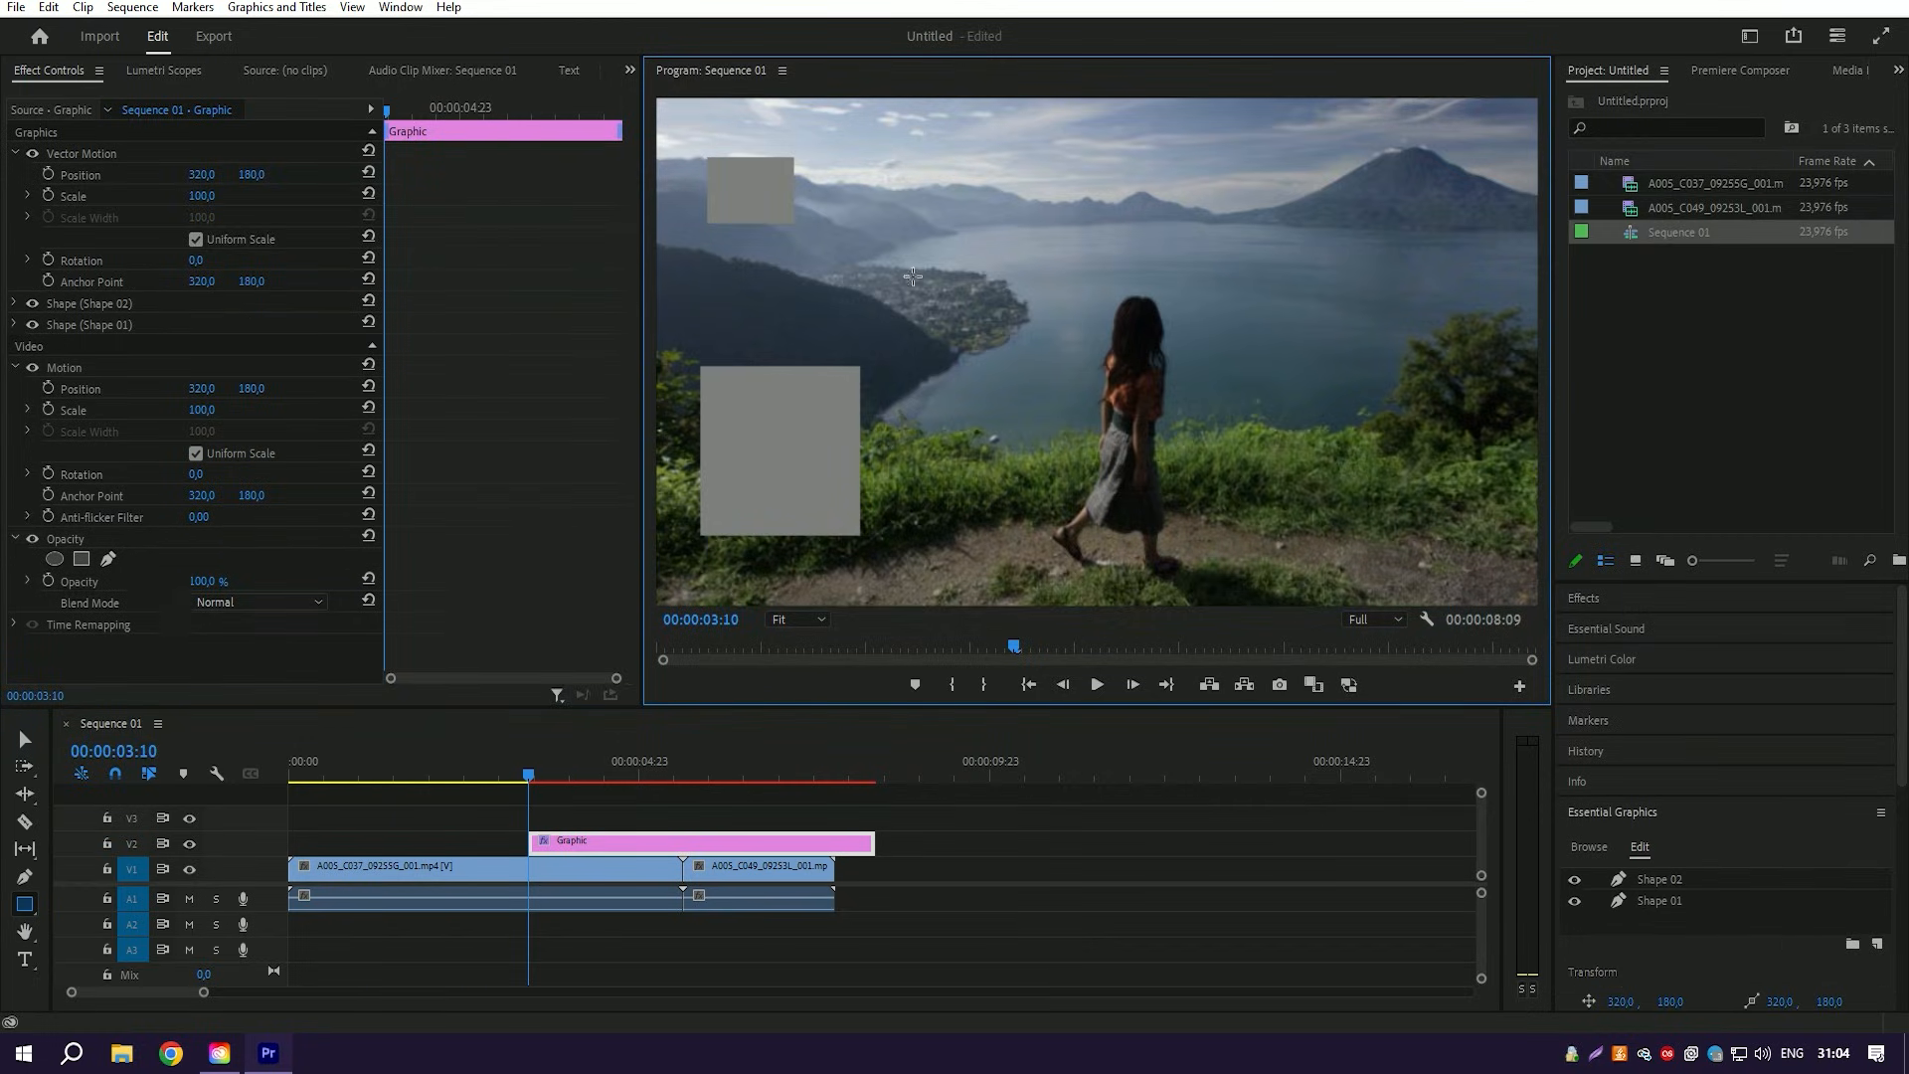
{"action": "left_click", "coordinate": [518, 825]}
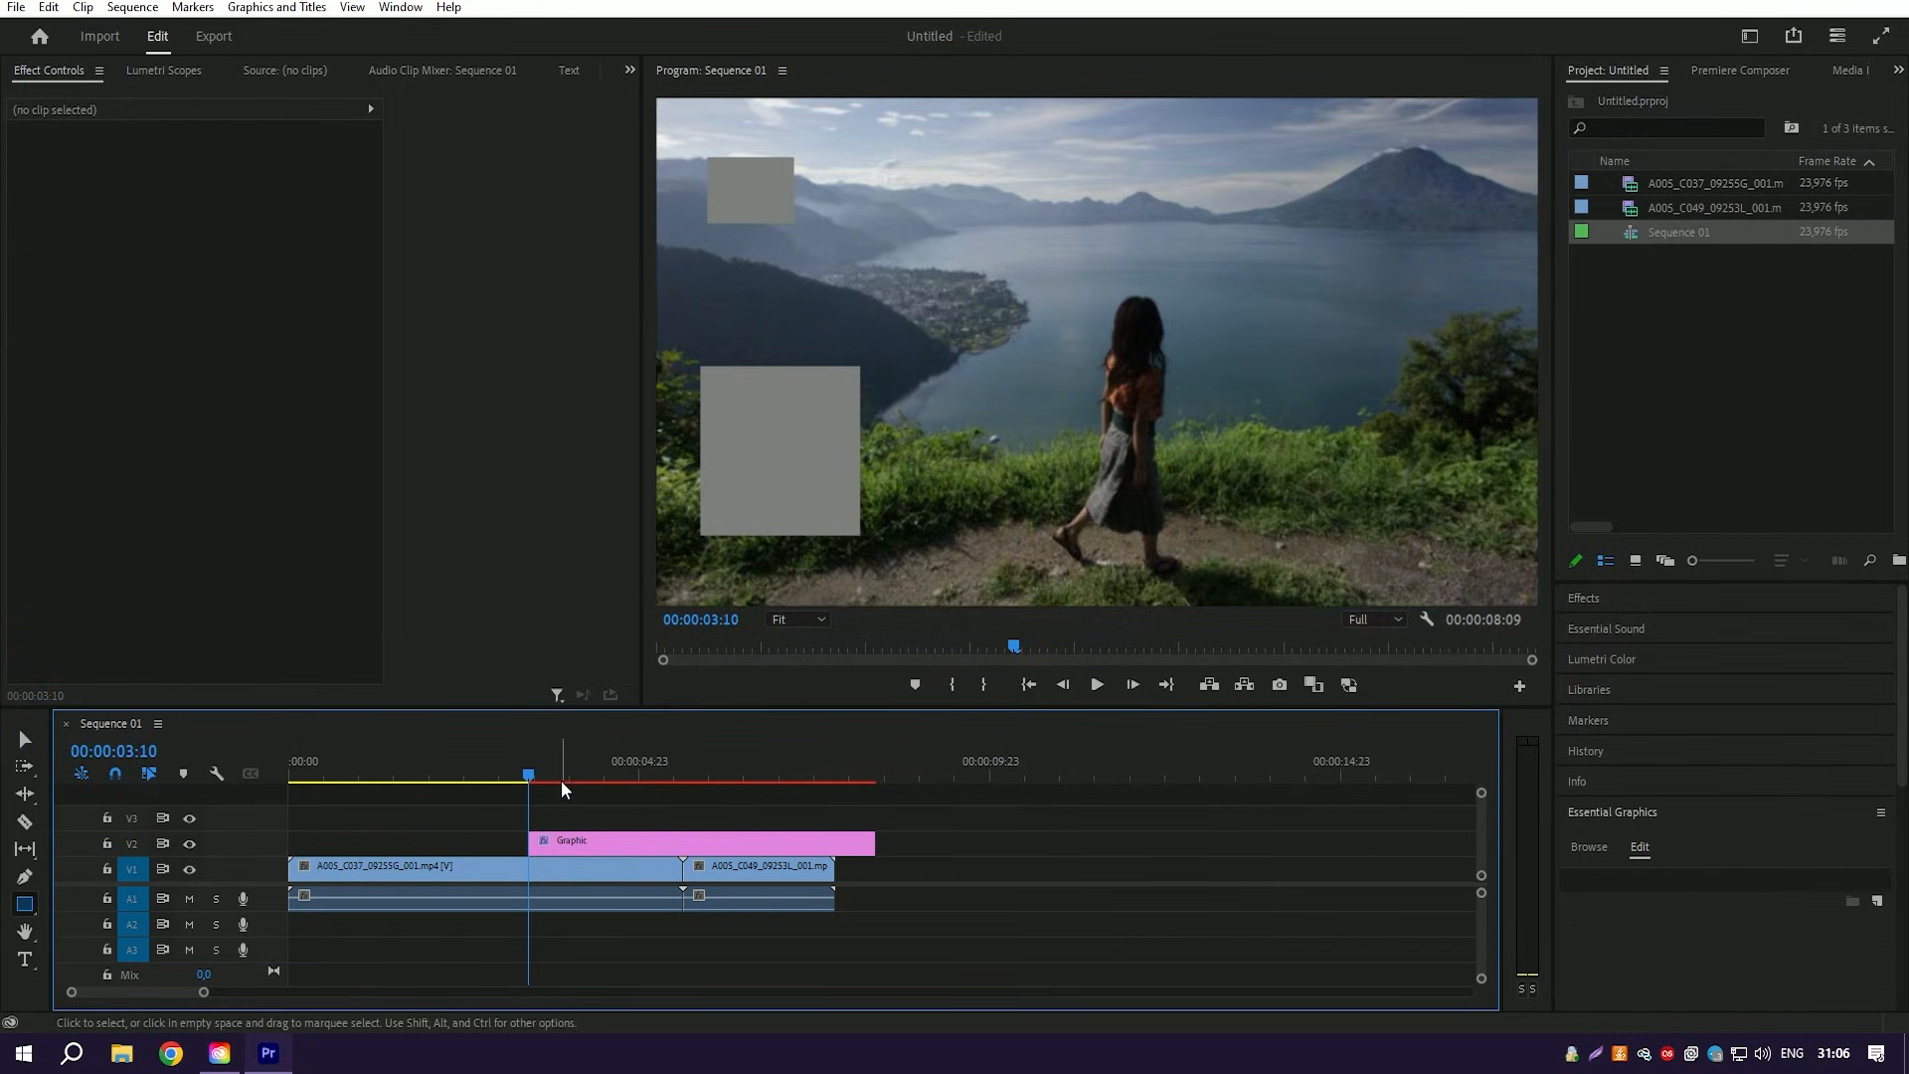
- At 00:00:04:14 draw three grey rectangles as a new V3 graphic and preview playback
{"action": "left_click_drag", "start_coordinate": [555, 776], "coordinate": [610, 767]}
{"action": "left_click_drag", "start_coordinate": [940, 349], "coordinate": [1041, 439]}
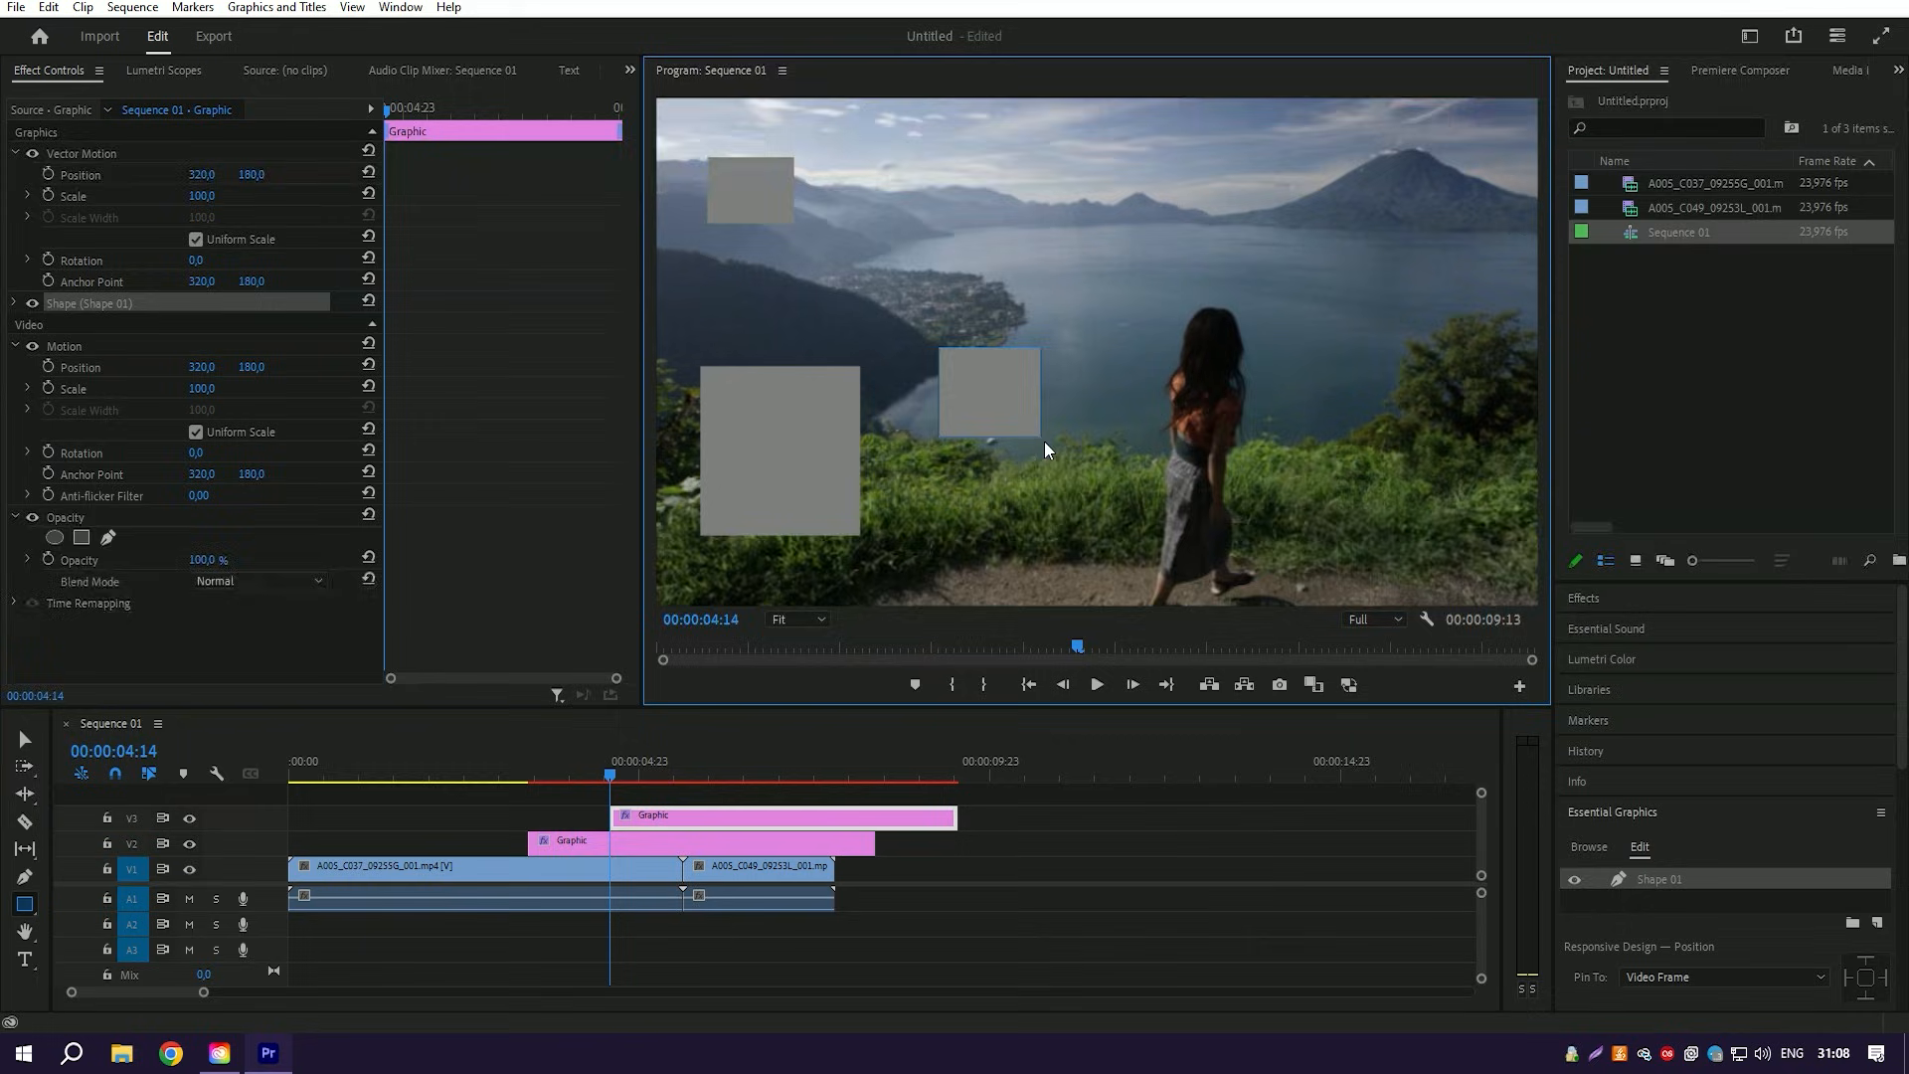
{"action": "left_click_drag", "start_coordinate": [1183, 349], "coordinate": [917, 170]}
{"action": "left_click_drag", "start_coordinate": [1178, 341], "coordinate": [838, 164]}
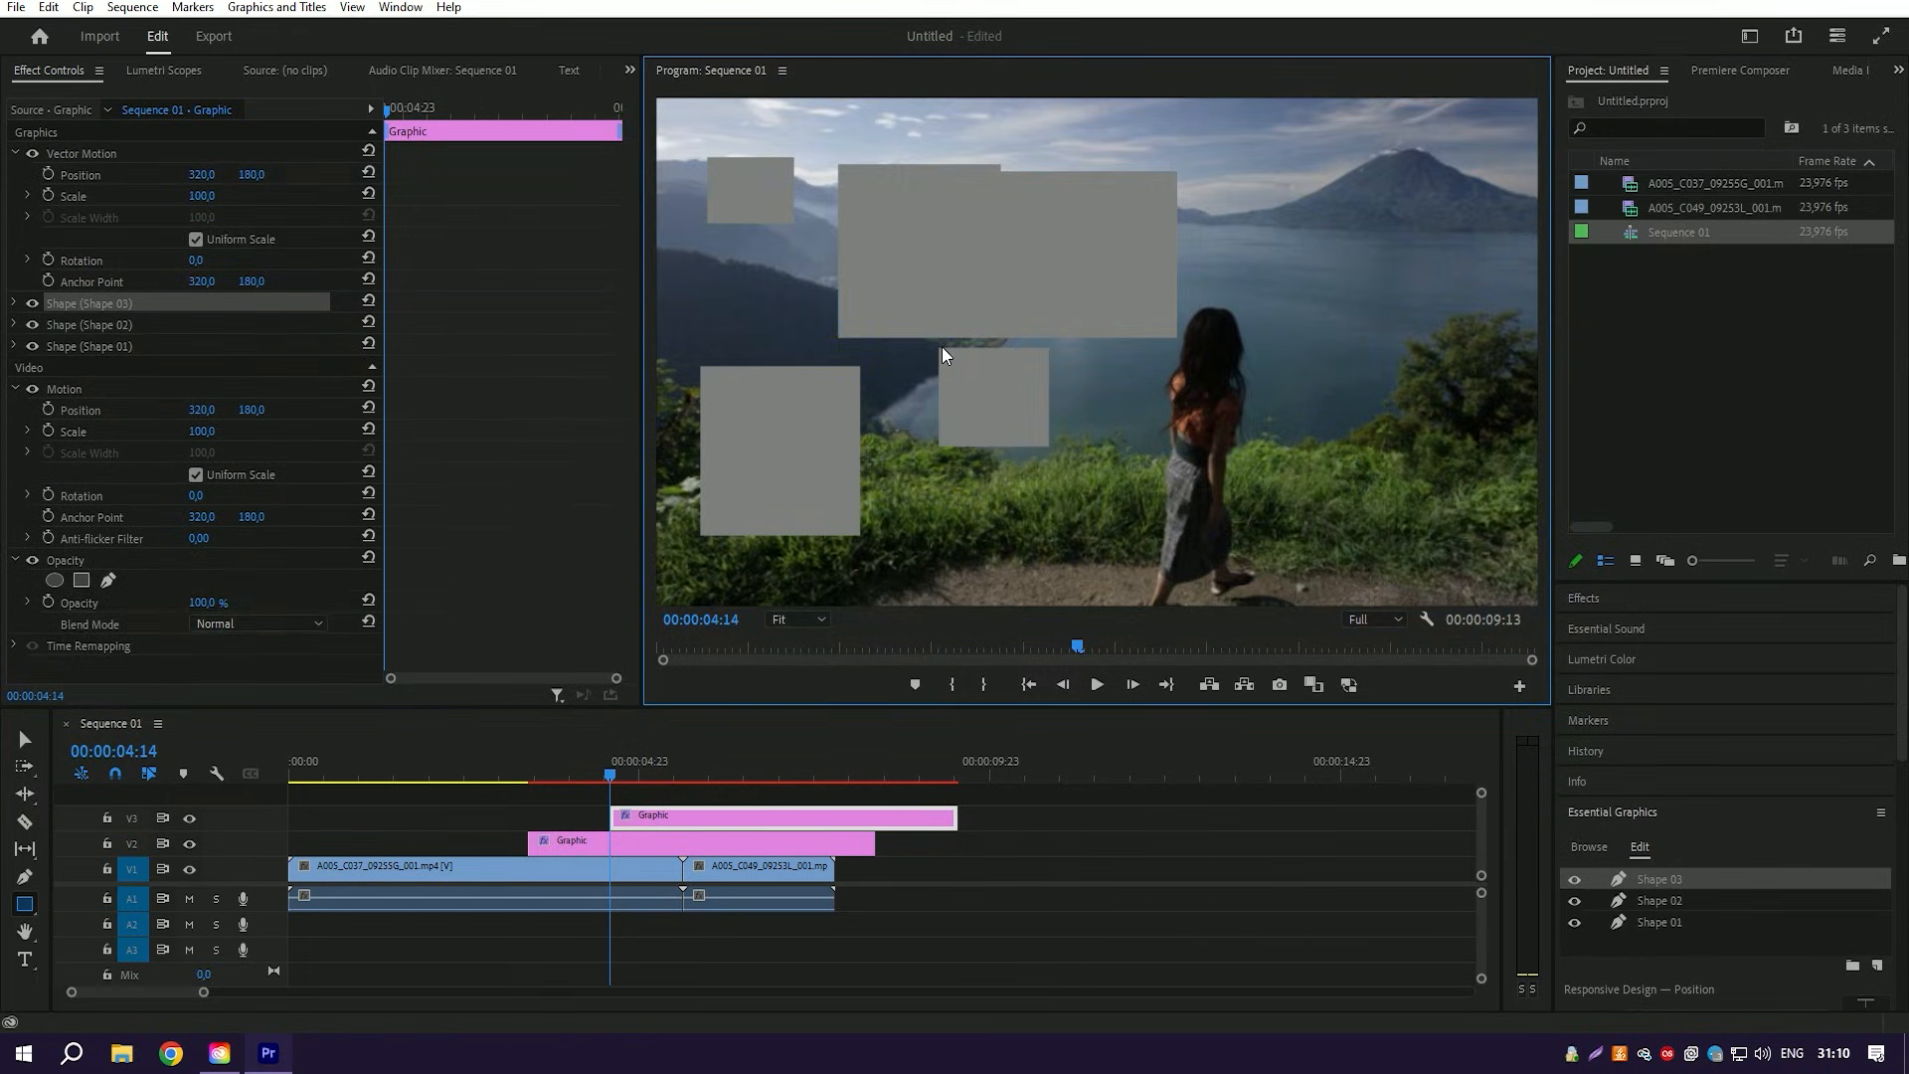
{"action": "left_click_drag", "start_coordinate": [1010, 273], "coordinate": [1455, 303]}
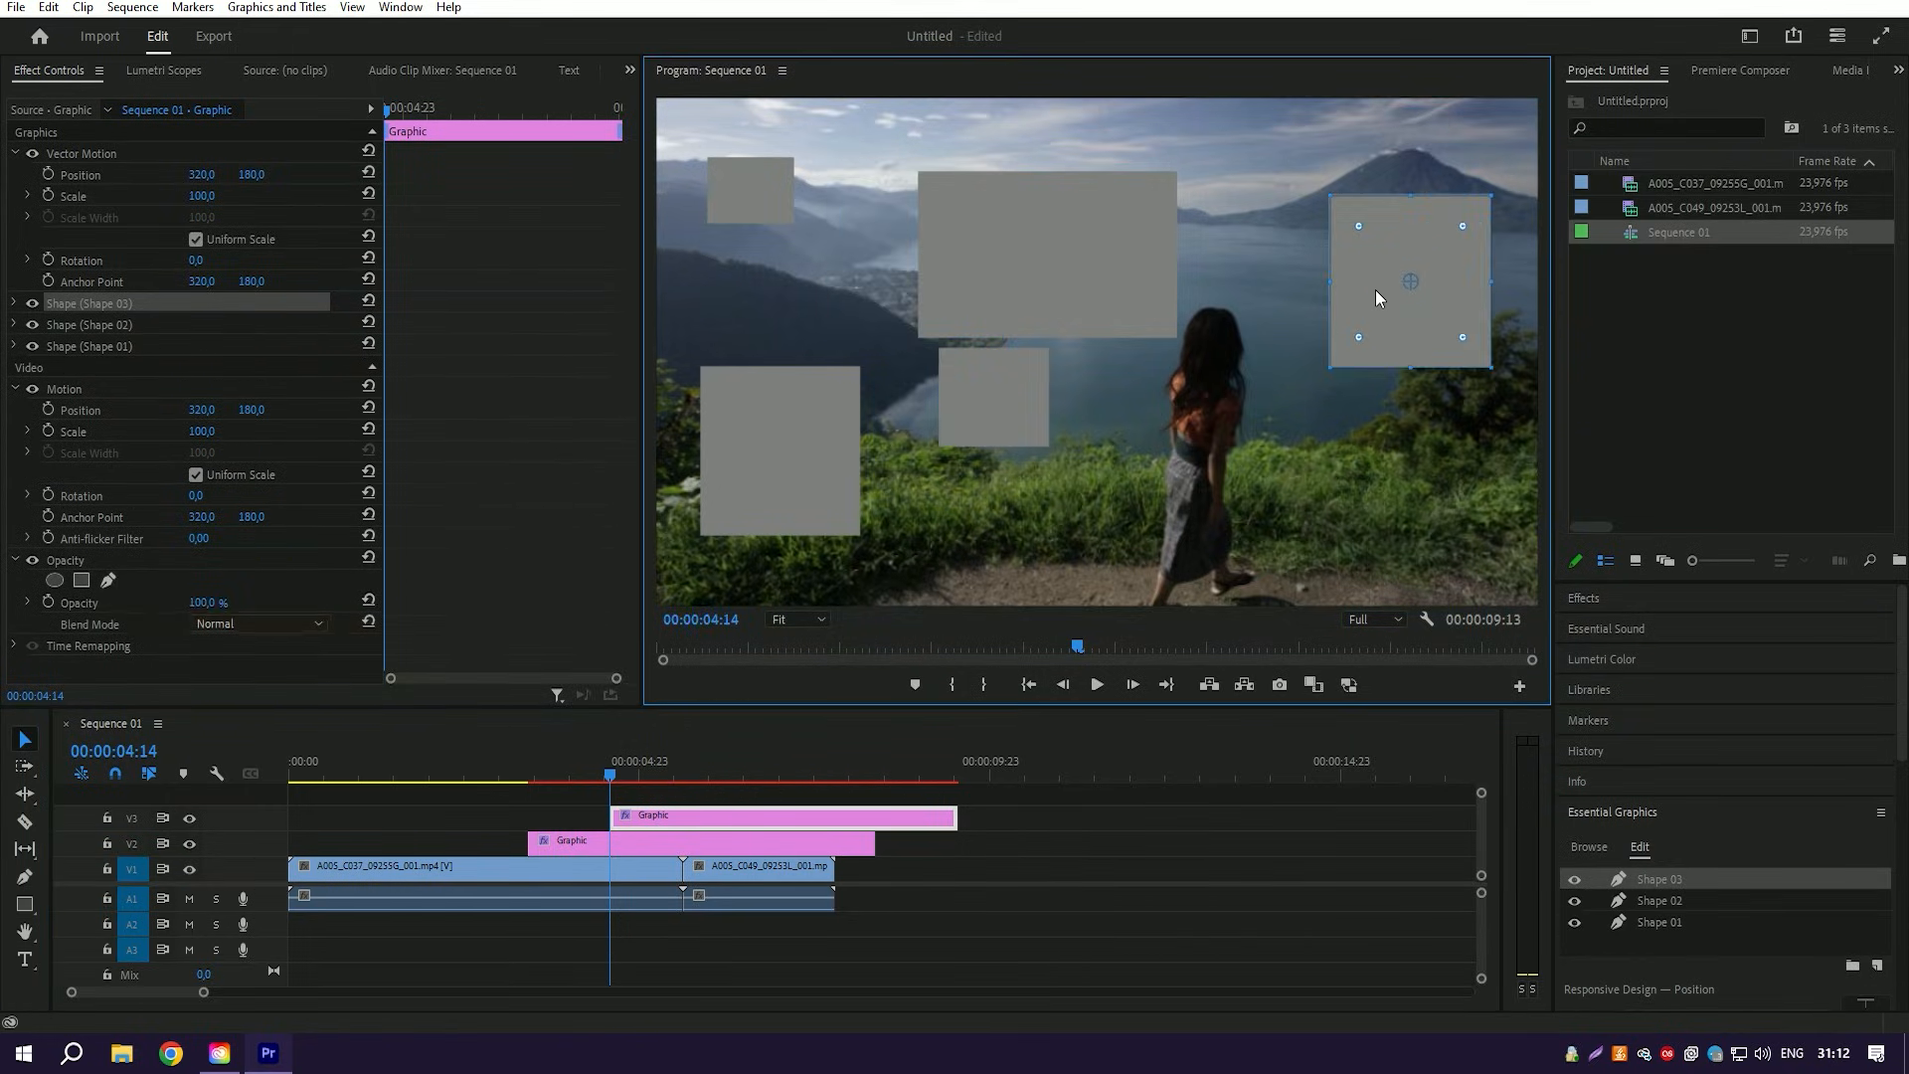
{"action": "key", "text": "space"}
- Delete the V3 graphic clip and shift the V2 graphic about a second earlier
{"action": "left_click", "coordinate": [635, 815]}
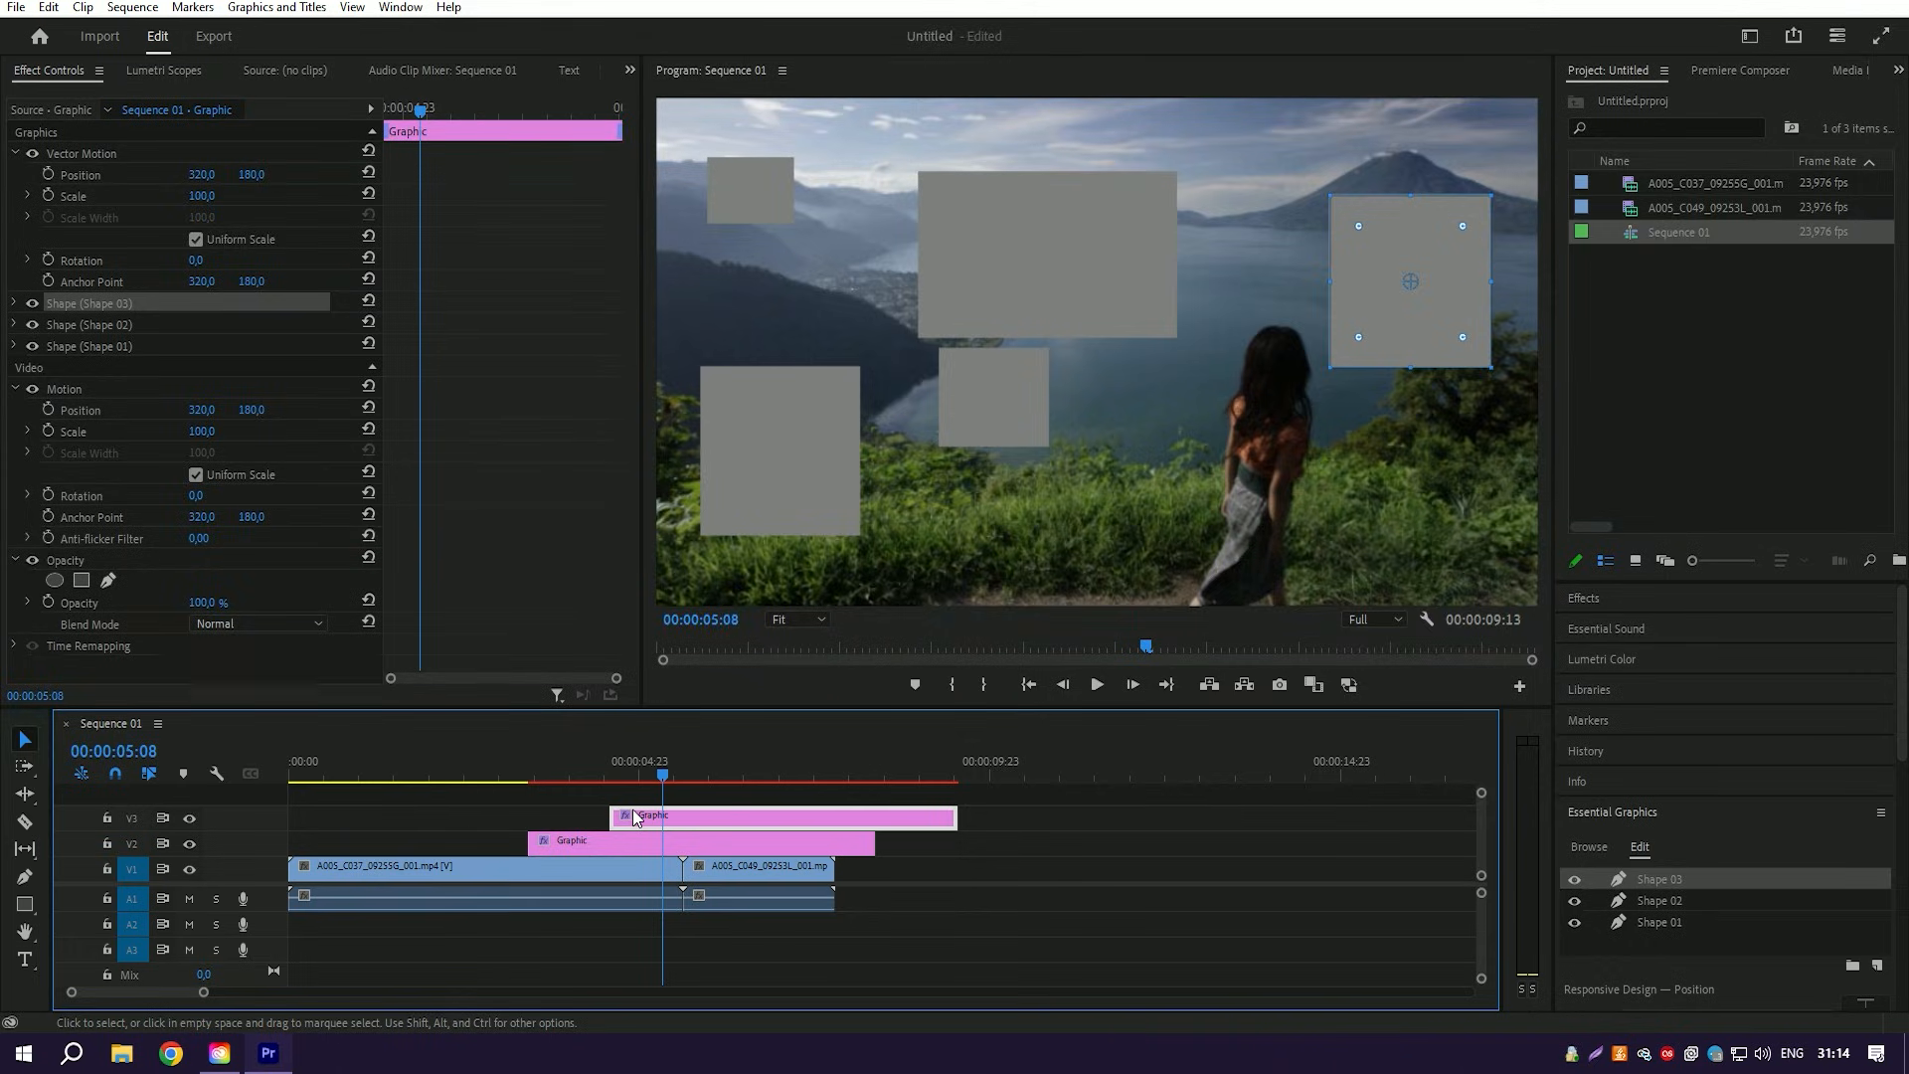
{"action": "key", "text": "Delete"}
{"action": "left_click", "coordinate": [556, 774]}
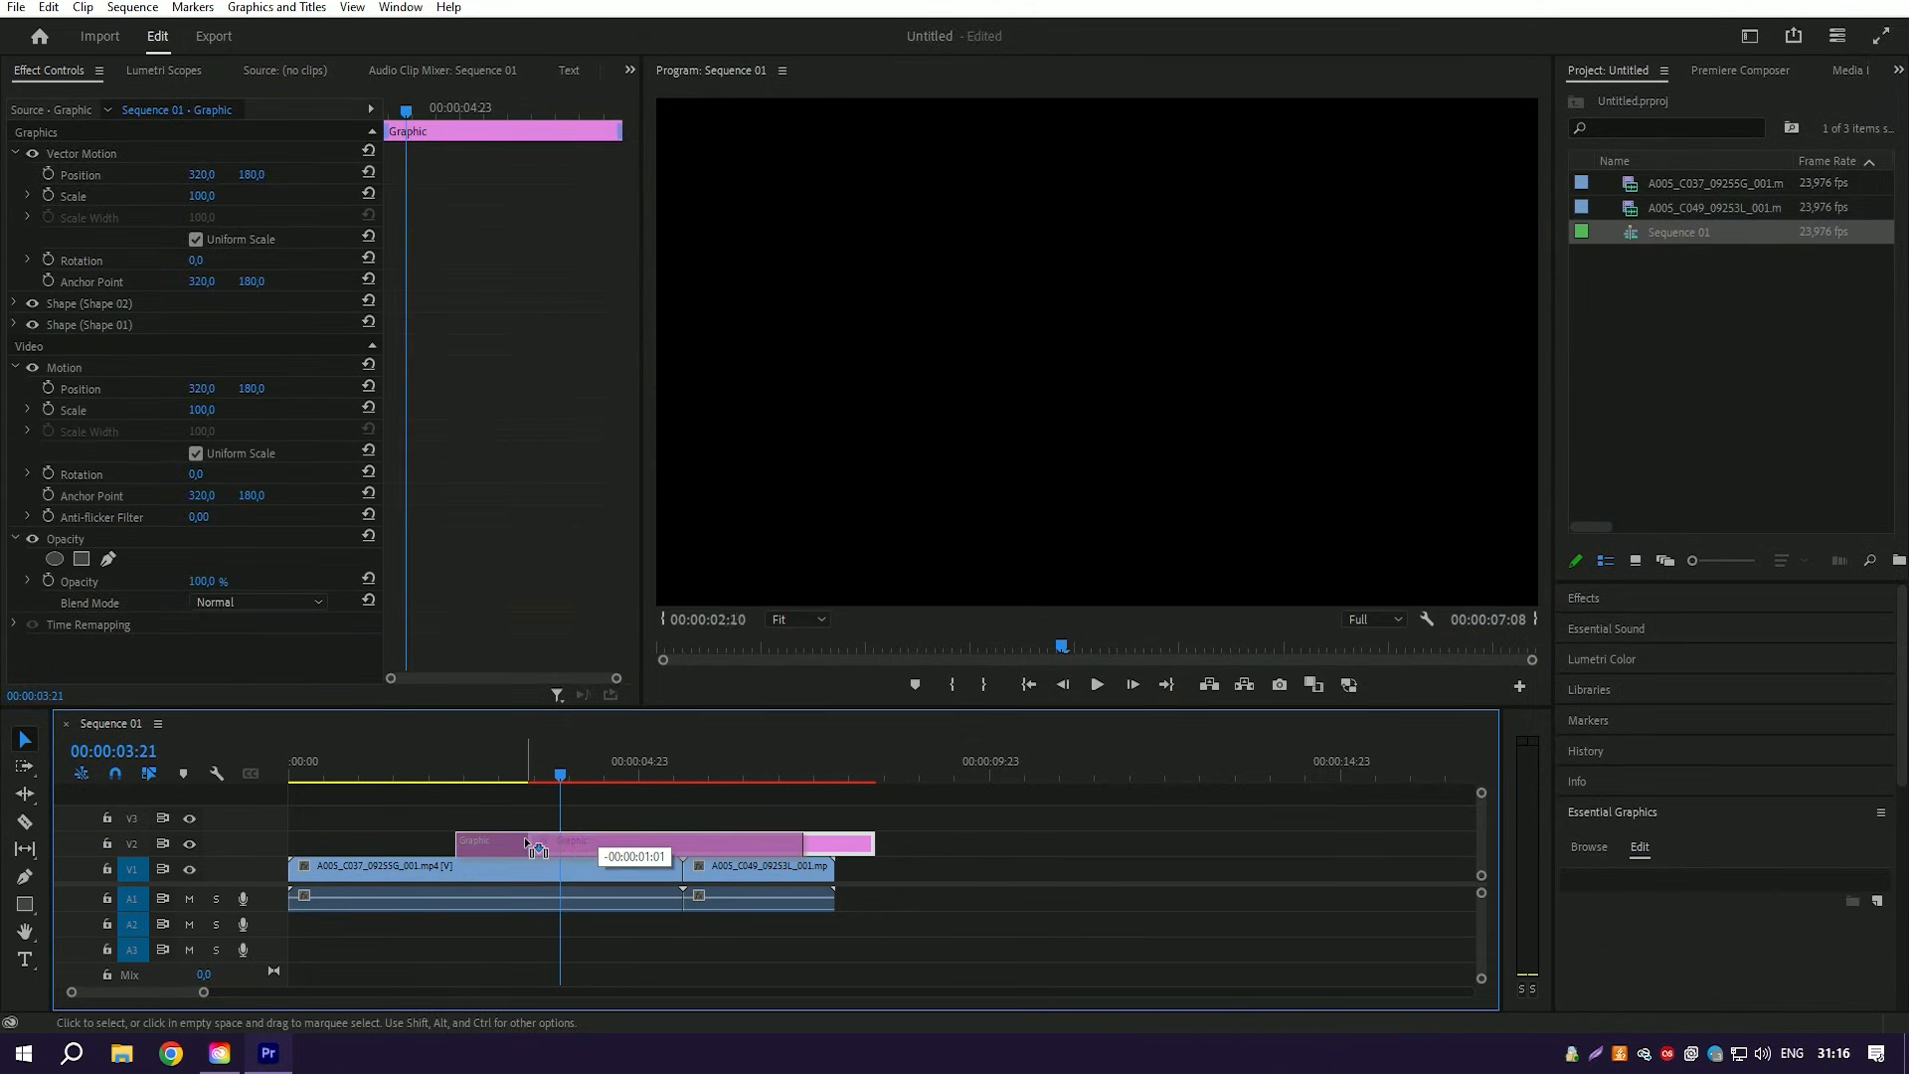